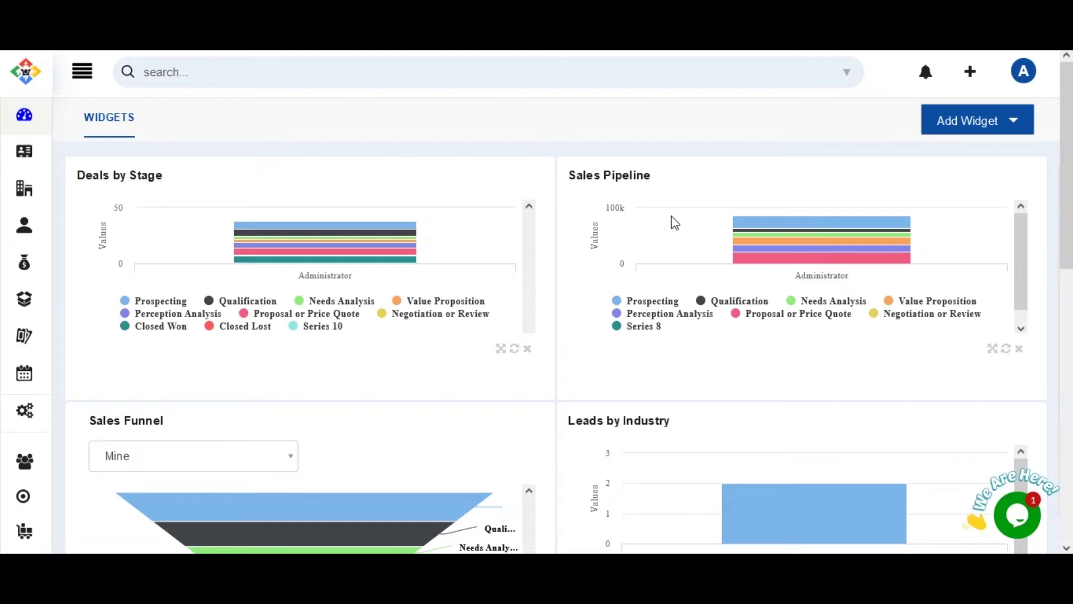
Open the Company Details page from the Configuration section of the CRM settings.
mouse_move(39, 413)
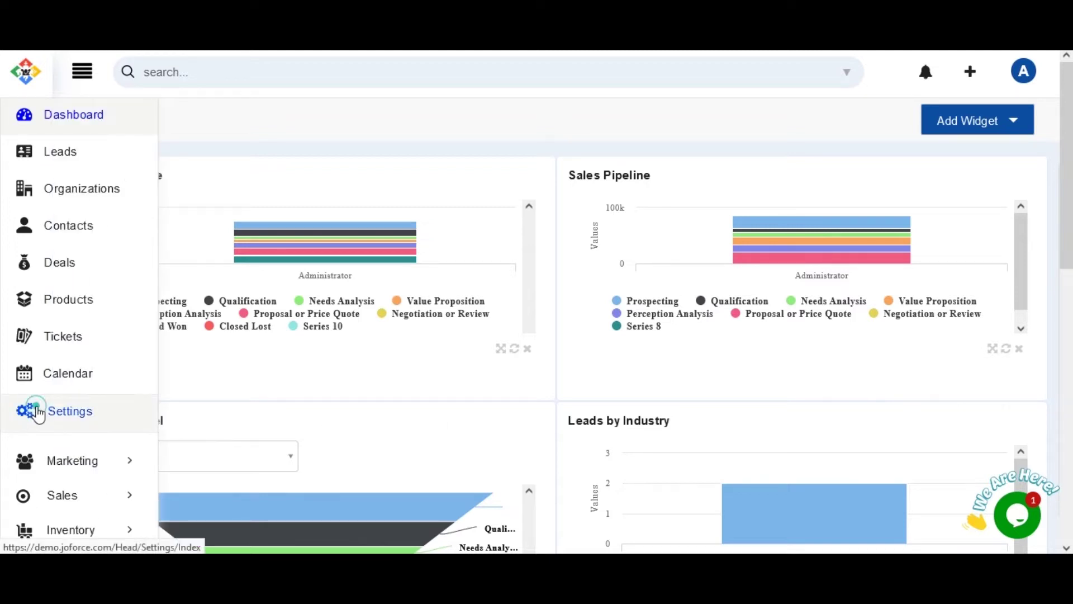
left_click(53, 411)
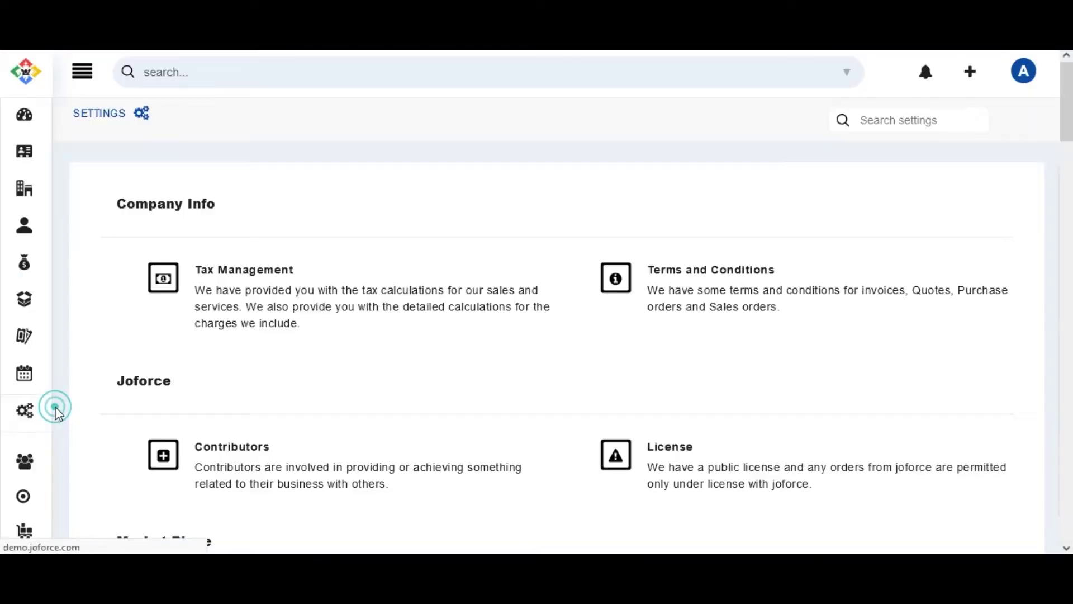
left_click(867, 121)
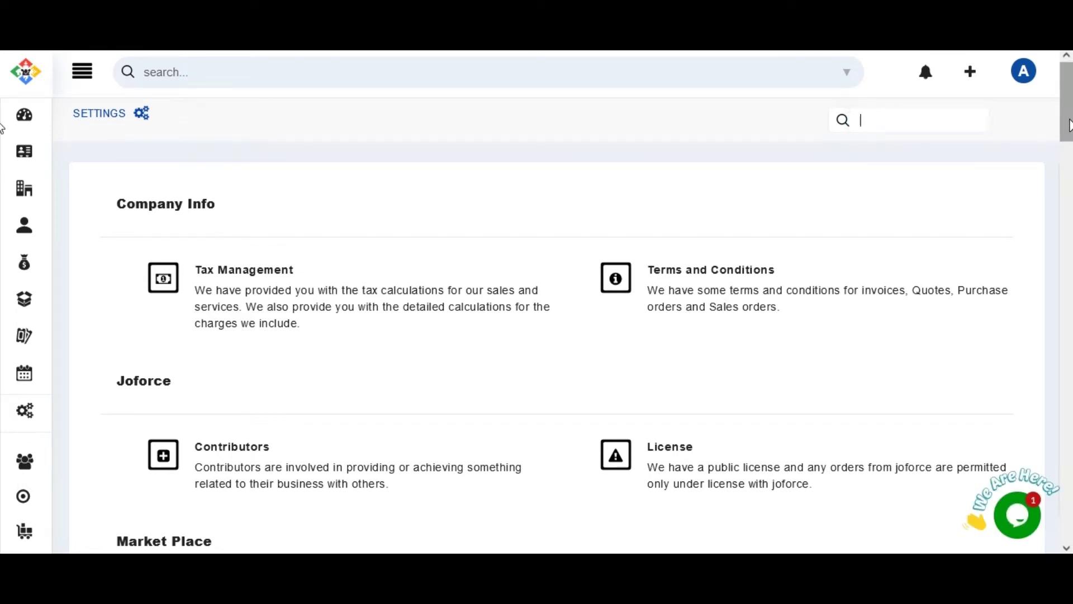
left_click_drag(1068, 126, 1068, 251)
scroll(3, 256, "down", 2)
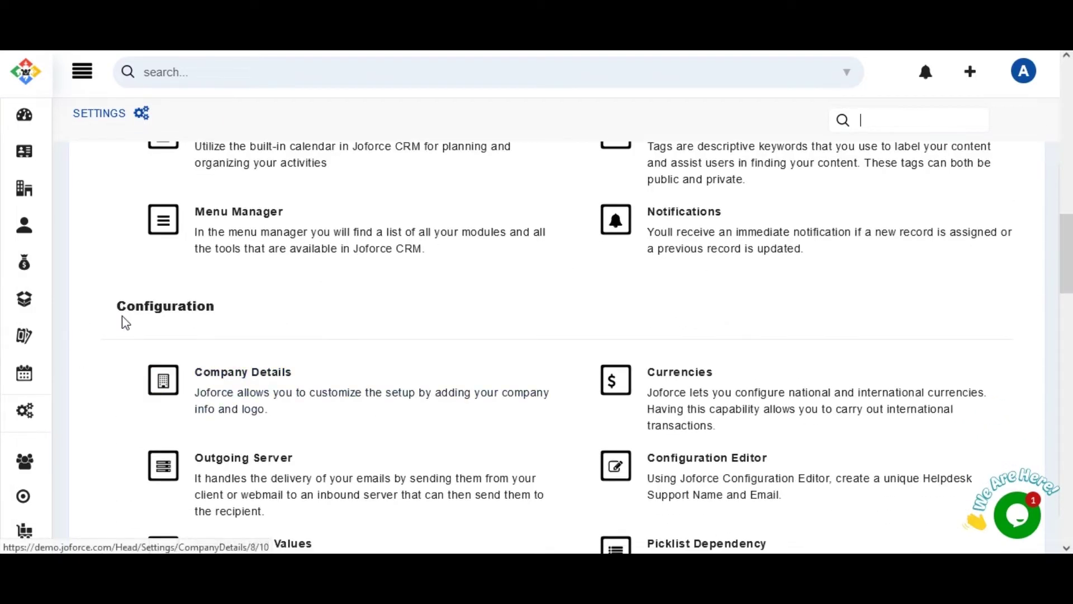
left_click(229, 387)
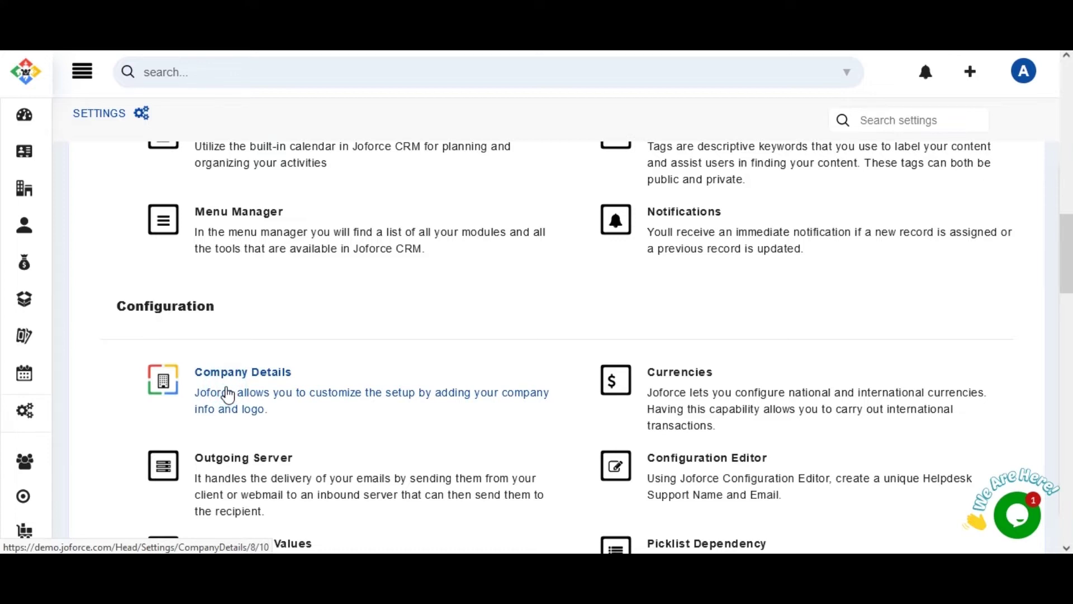
left_click(235, 372)
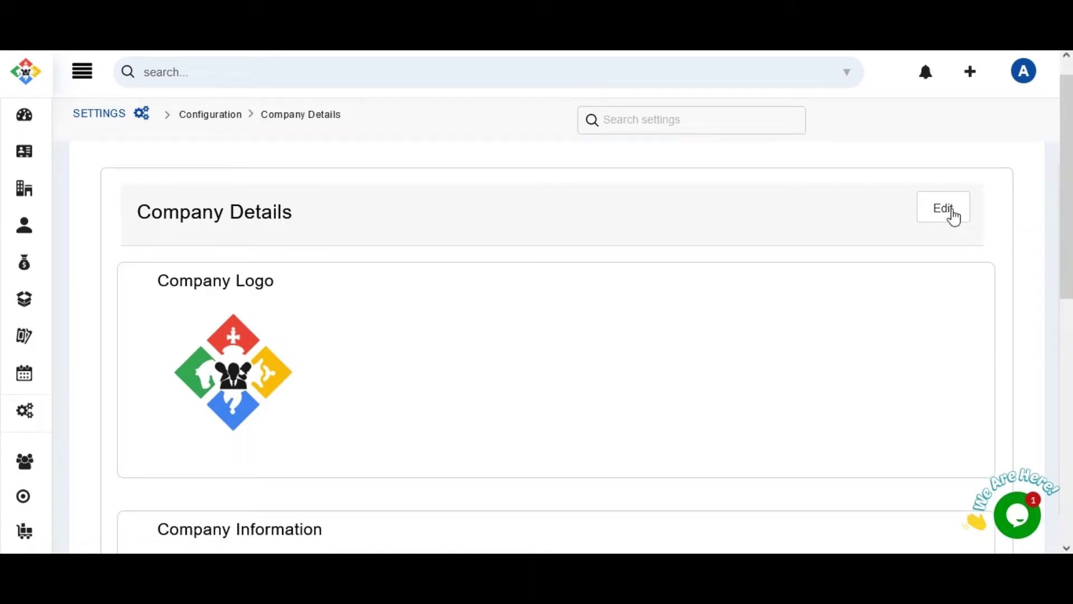
Edit the company details, dismiss the logo file selection without choosing a file, and save the form.
left_click(949, 212)
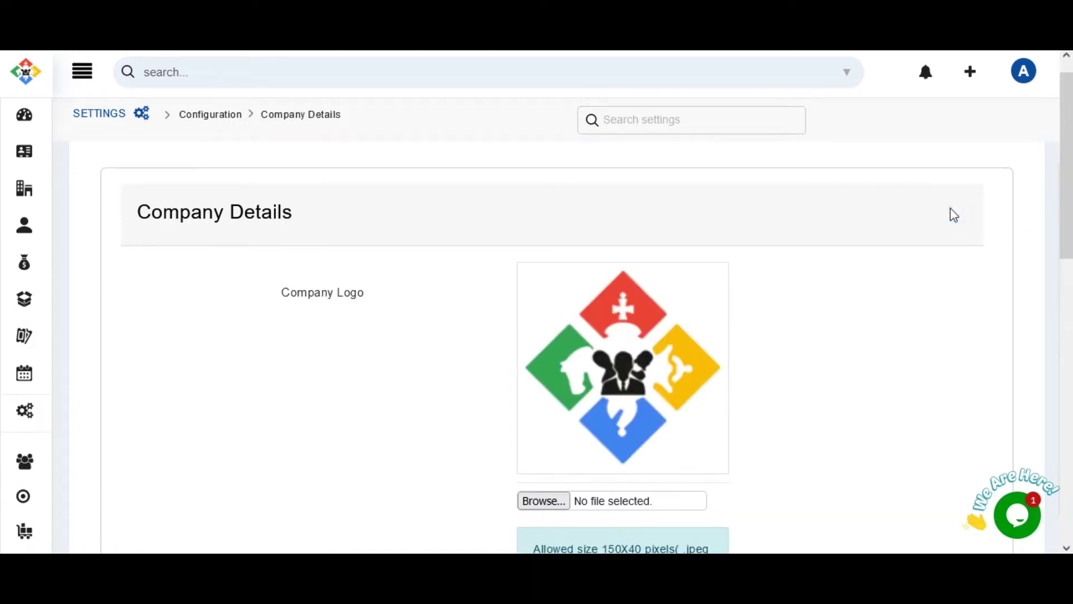
left_click(541, 503)
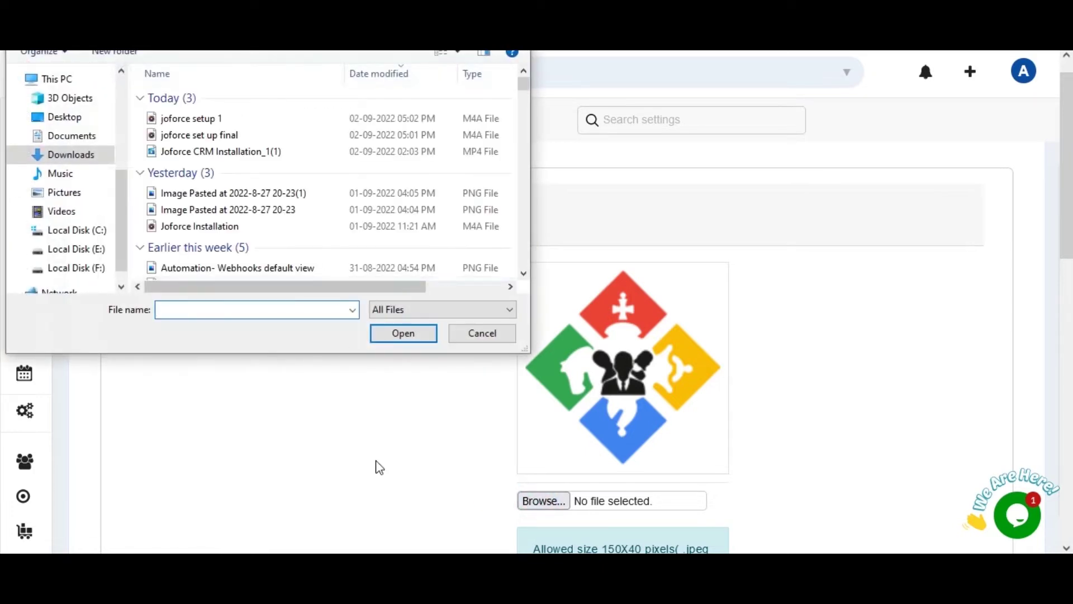
left_click(479, 332)
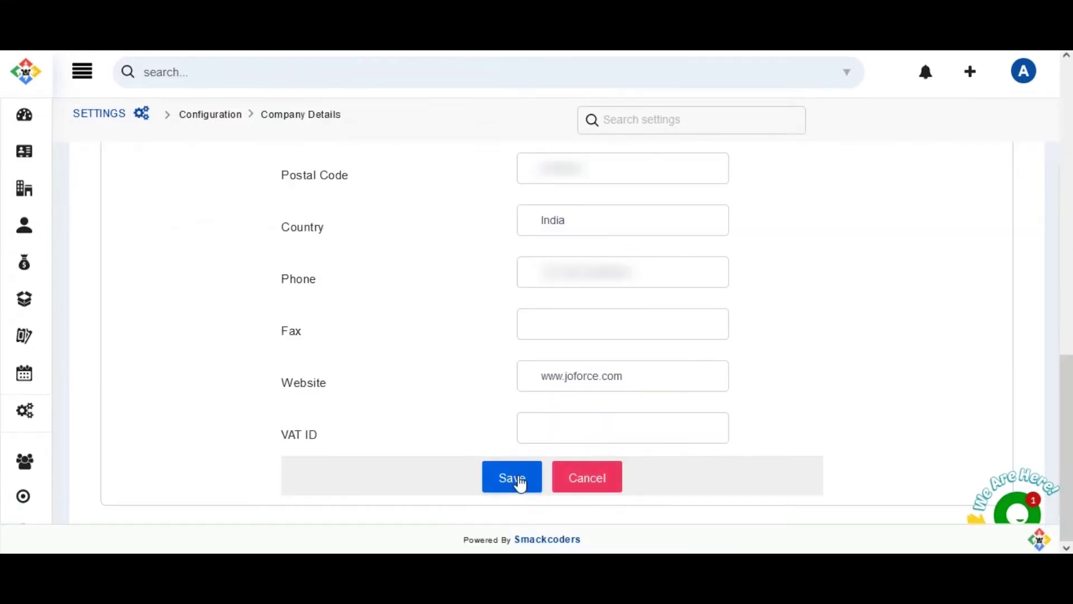
left_click(519, 484)
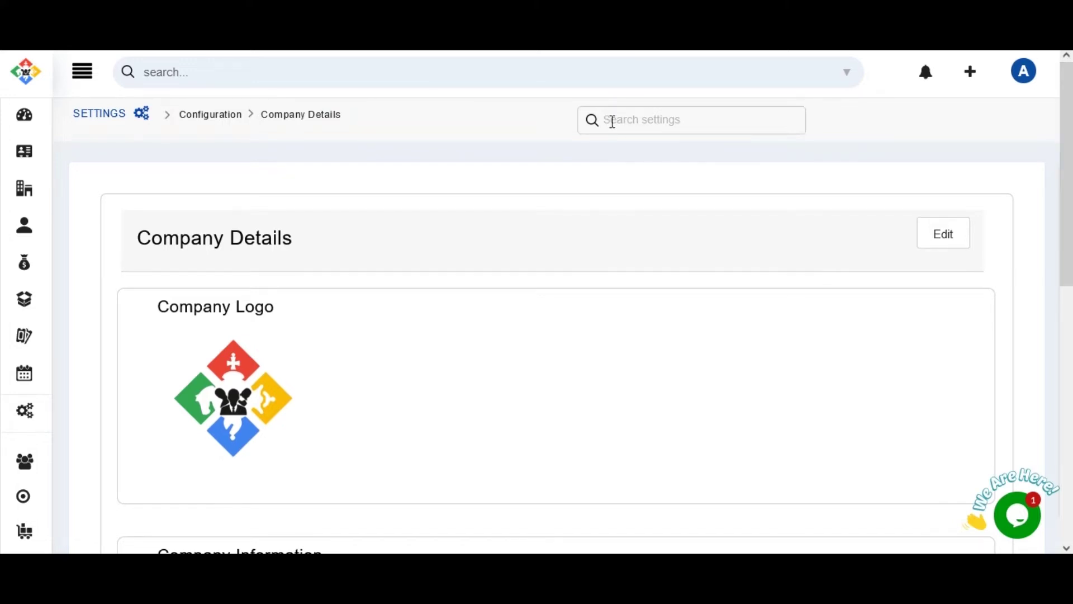
Search the settings for "curr" and open the Currencies configuration.
left_click(31, 414)
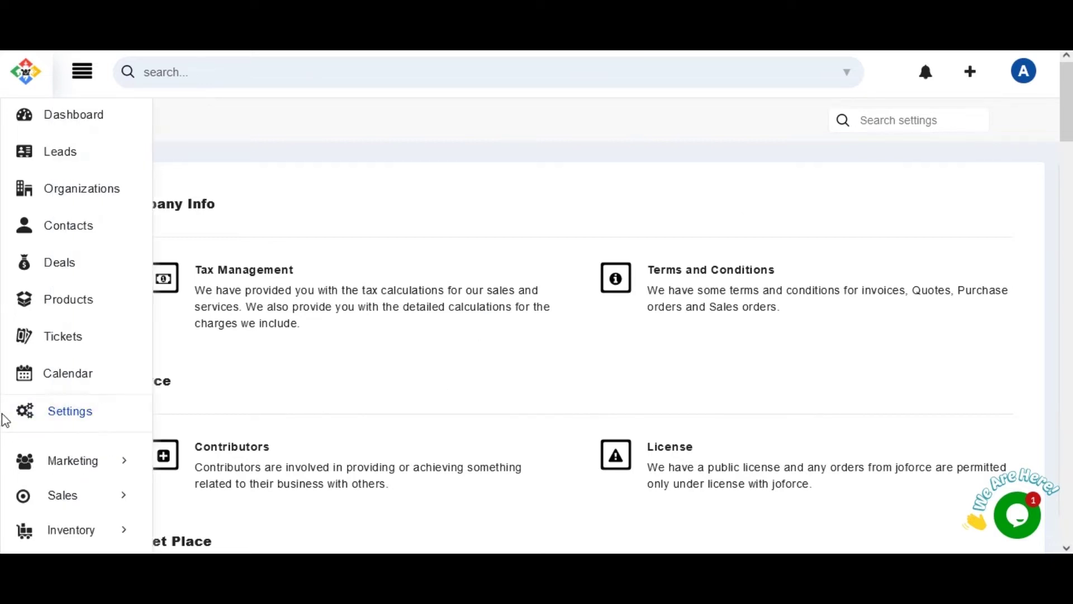
left_click(30, 416)
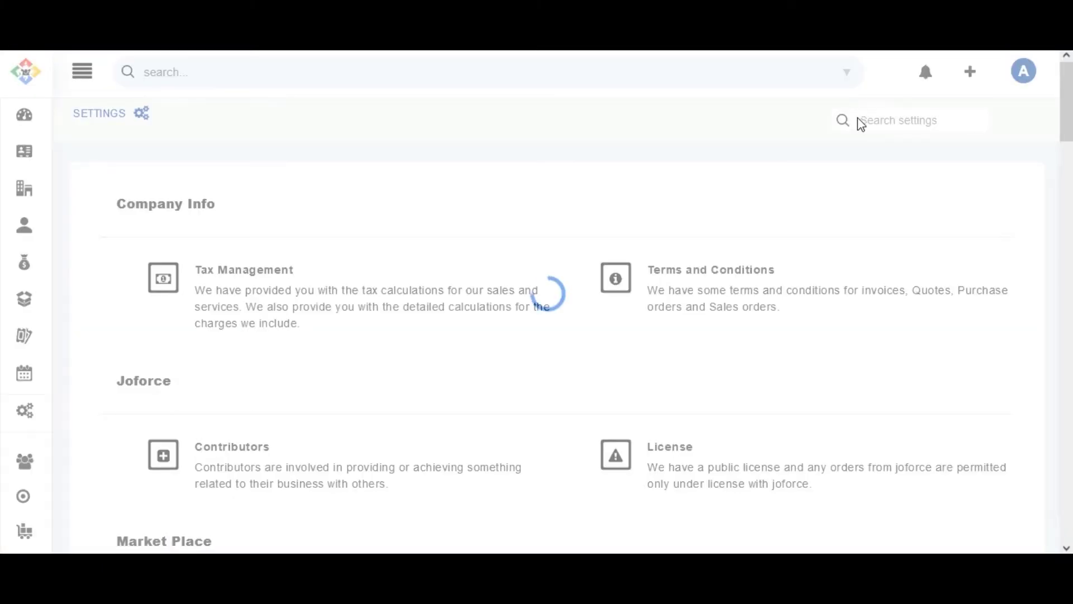
left_click(857, 118)
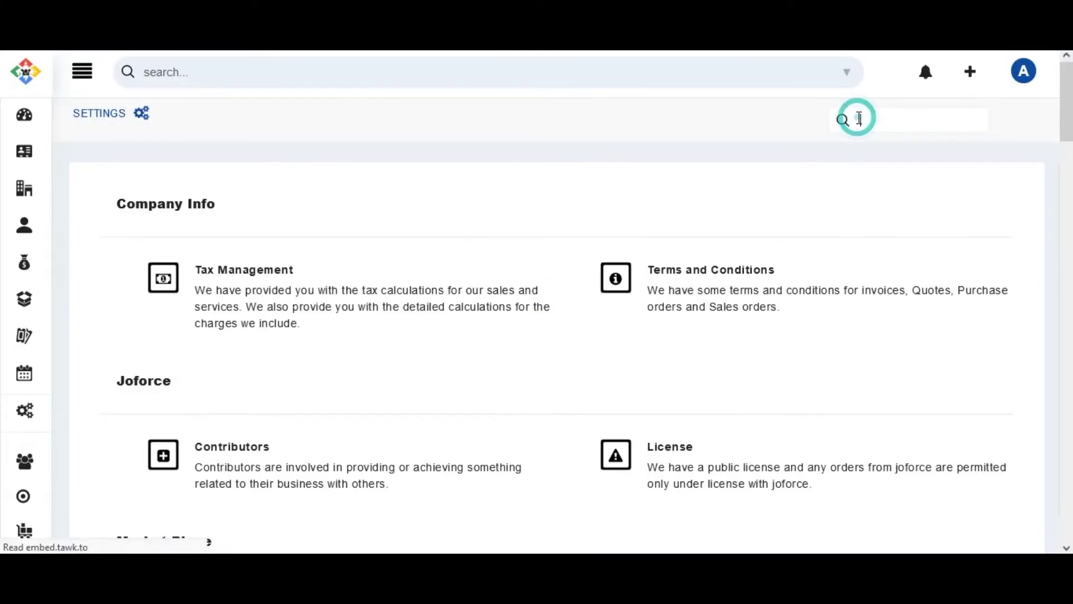
type("curr")
left_click(197, 223)
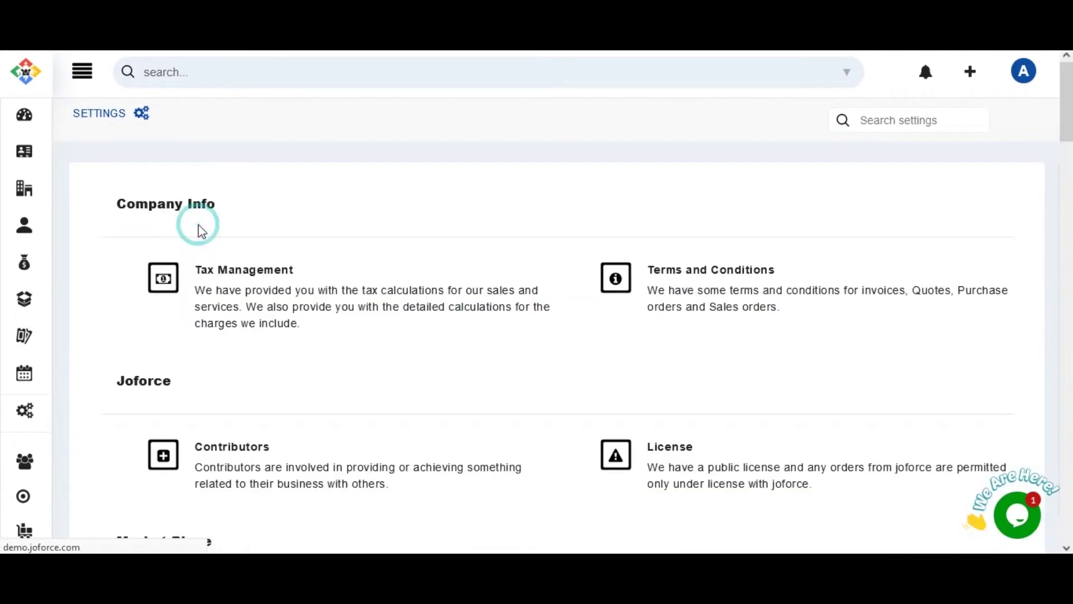
Add the currency Bahrain, Dinar (BD) with a conversion rate of 1.289 and active status, and save it.
left_click(883, 124)
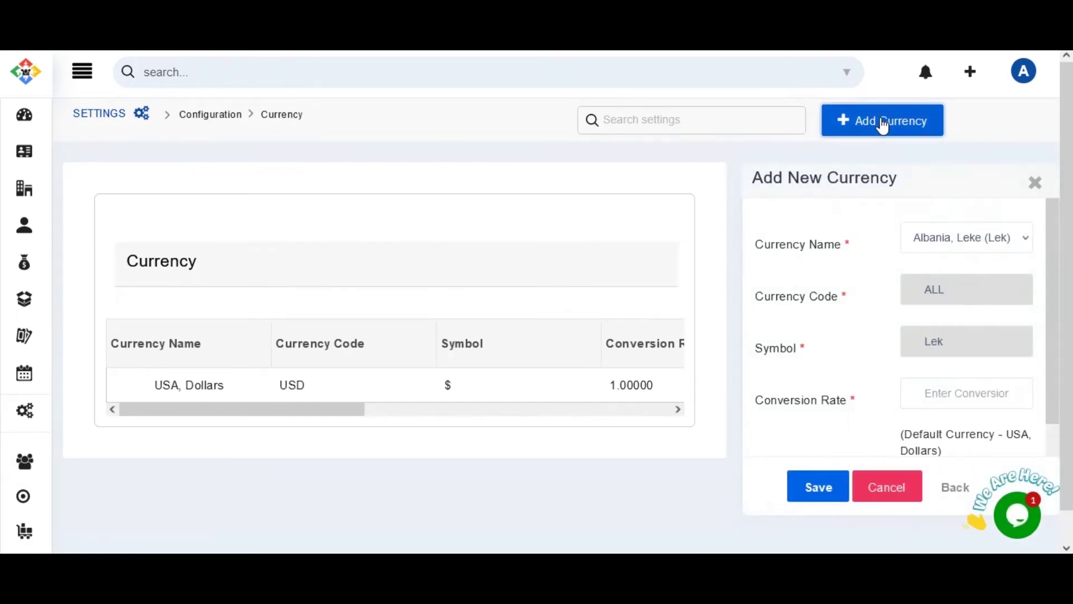
left_click(1011, 234)
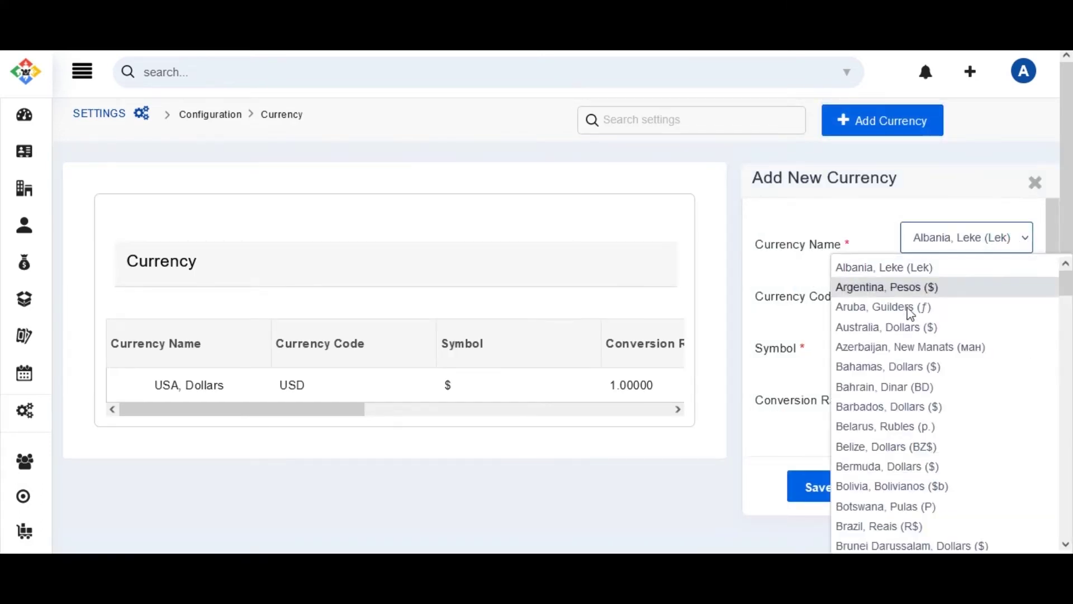
left_click(881, 386)
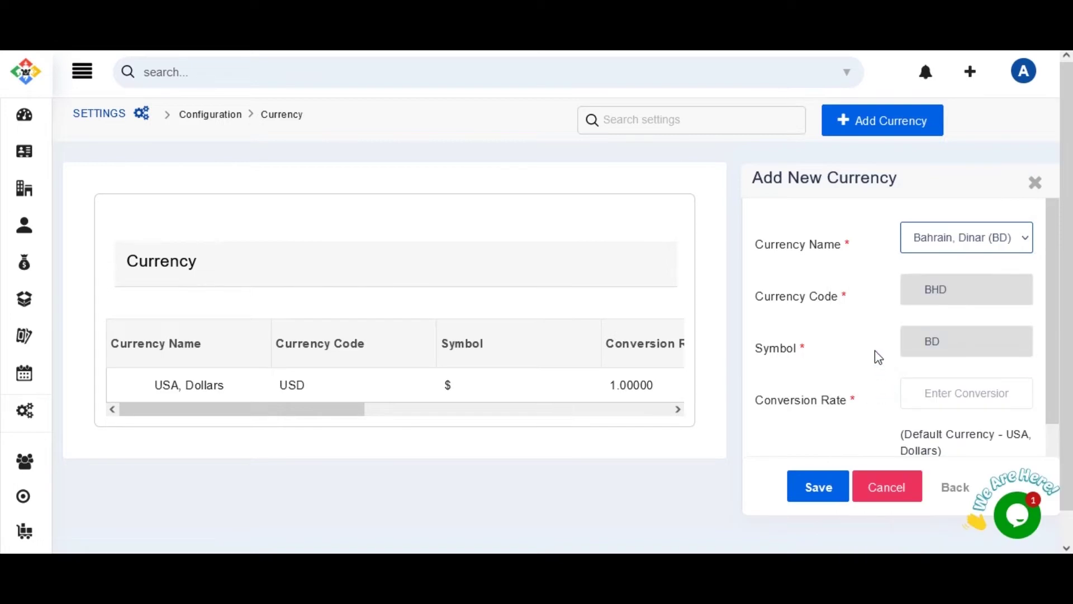
left_click(941, 394)
type("1.")
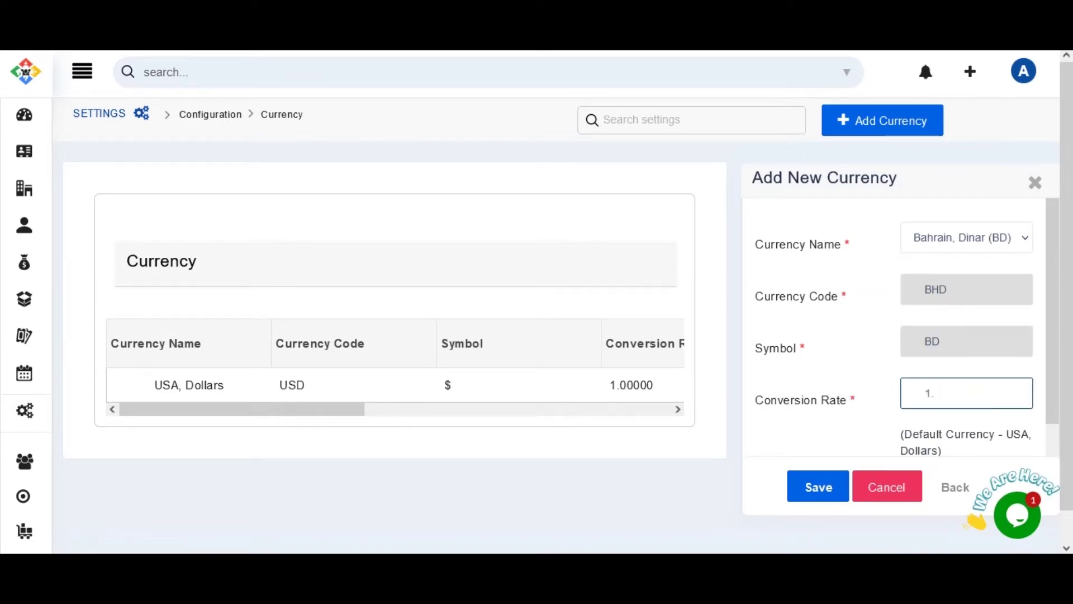
type("289")
left_click_drag(1049, 410, 1053, 481)
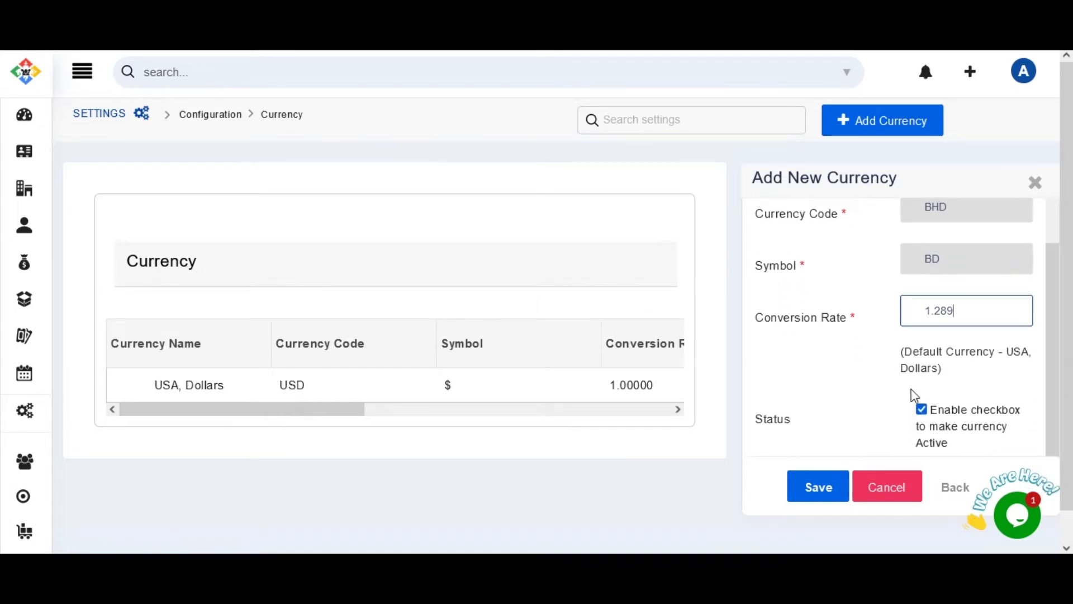
left_click(921, 410)
left_click(923, 413)
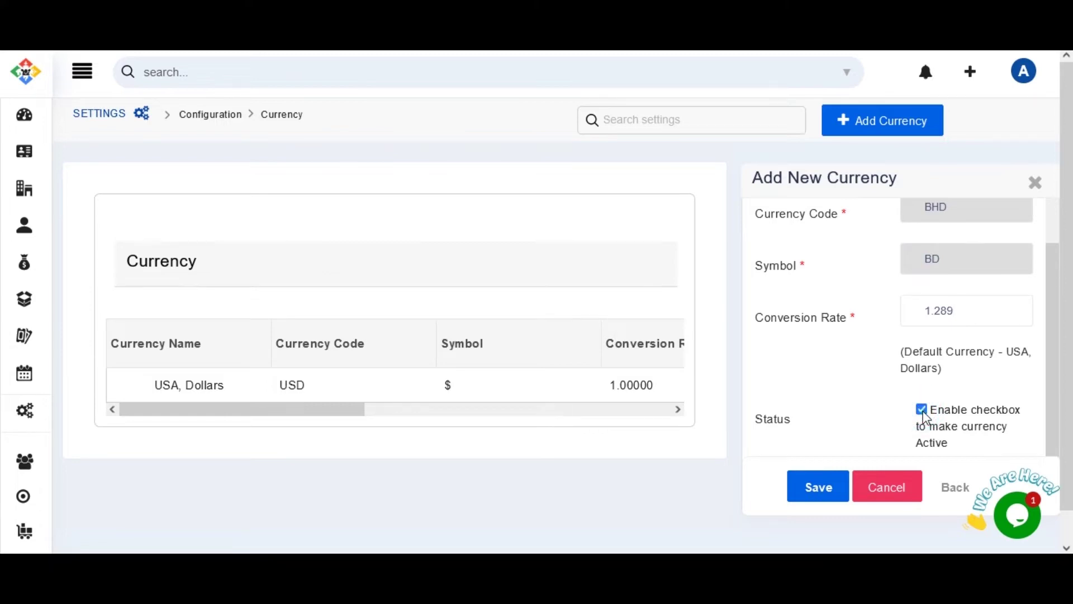
left_click(818, 489)
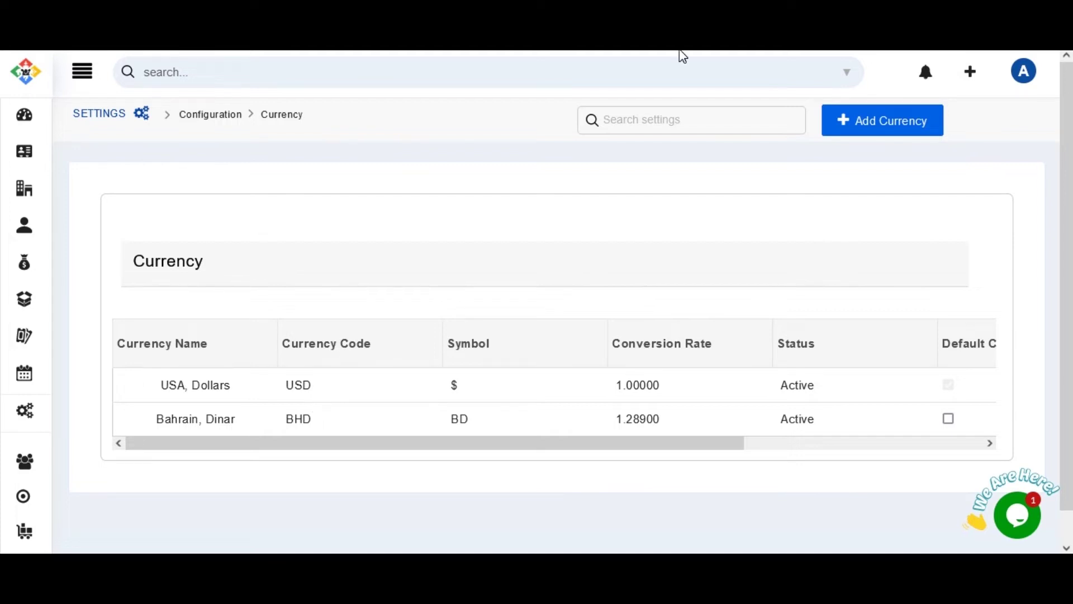
Edit the signed-in user's account preferences, choose USA, Dollars as the currency for numeric values, and save.
left_click(1023, 78)
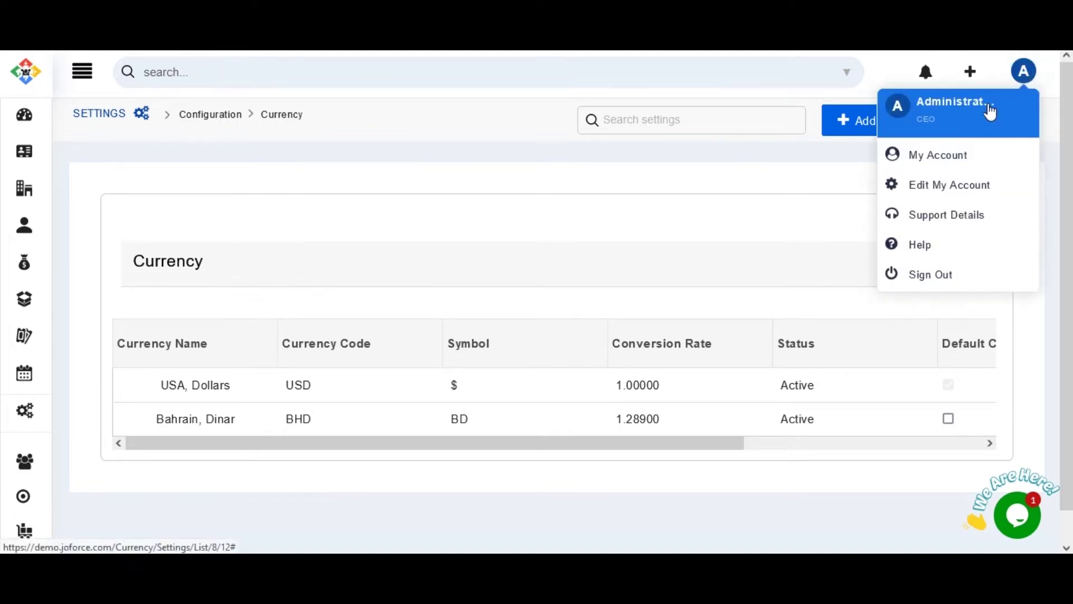
left_click(956, 152)
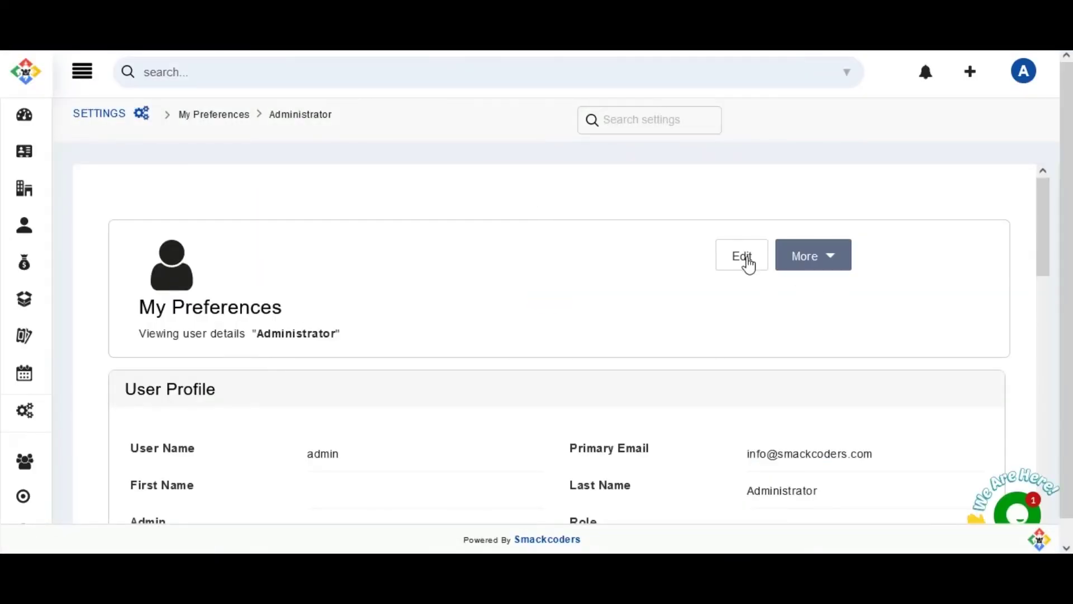
left_click(747, 262)
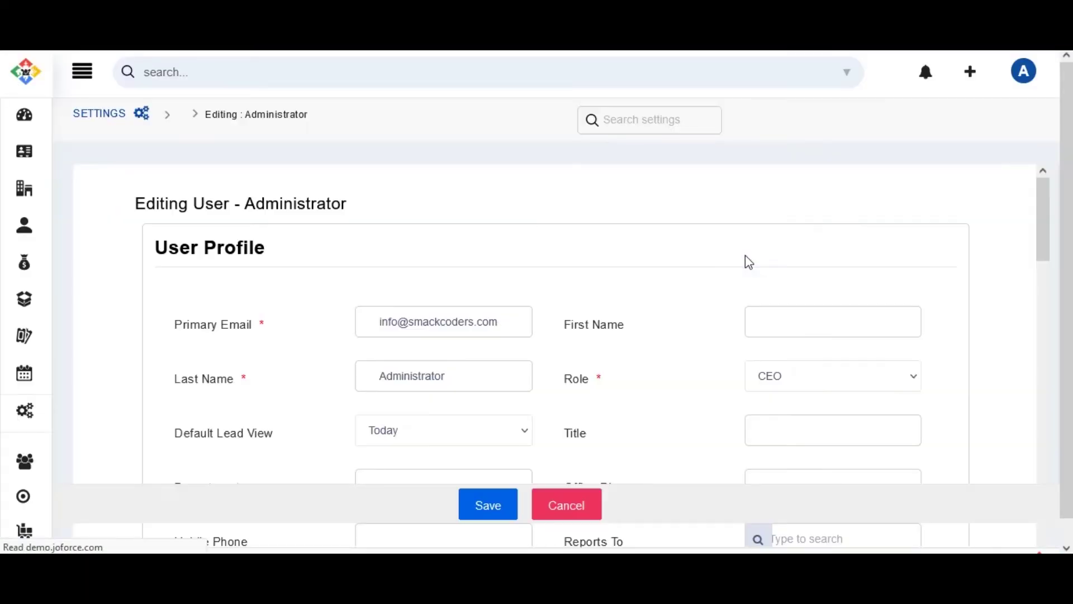
left_click_drag(1038, 212, 1067, 452)
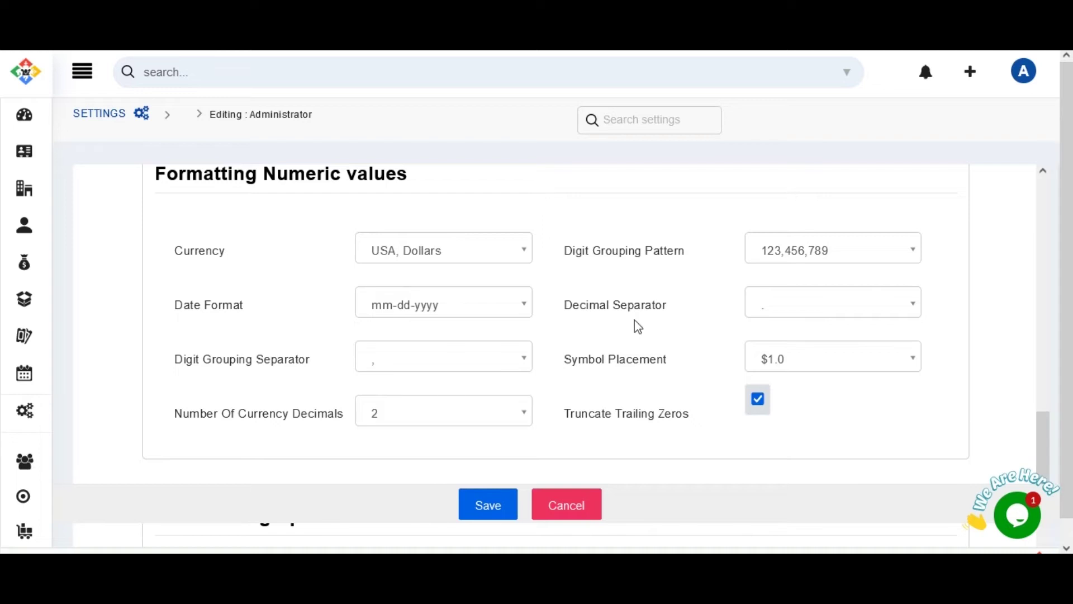
left_click(505, 259)
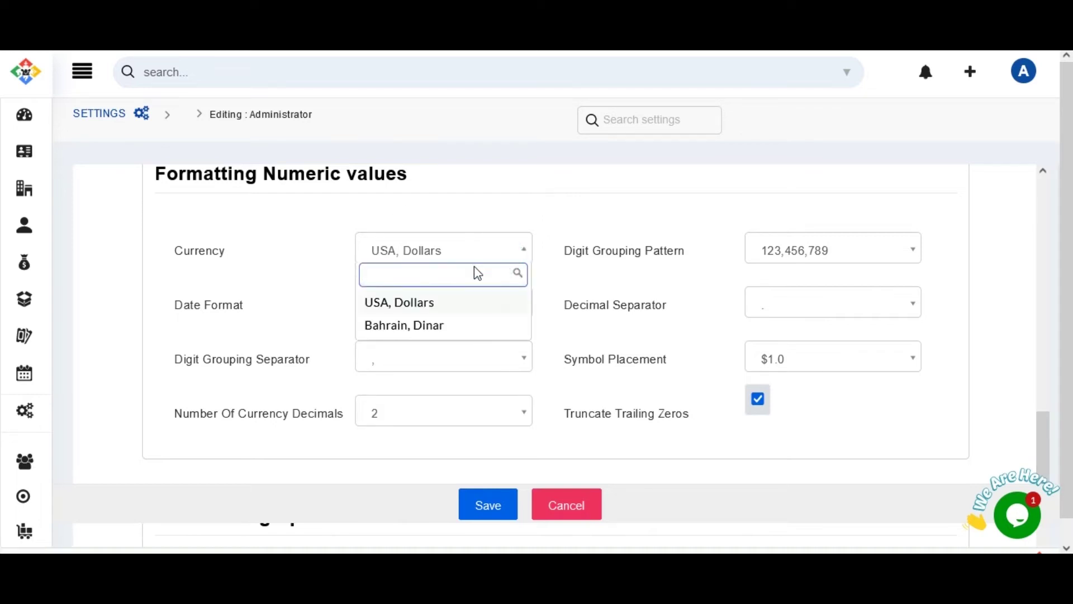
left_click(429, 304)
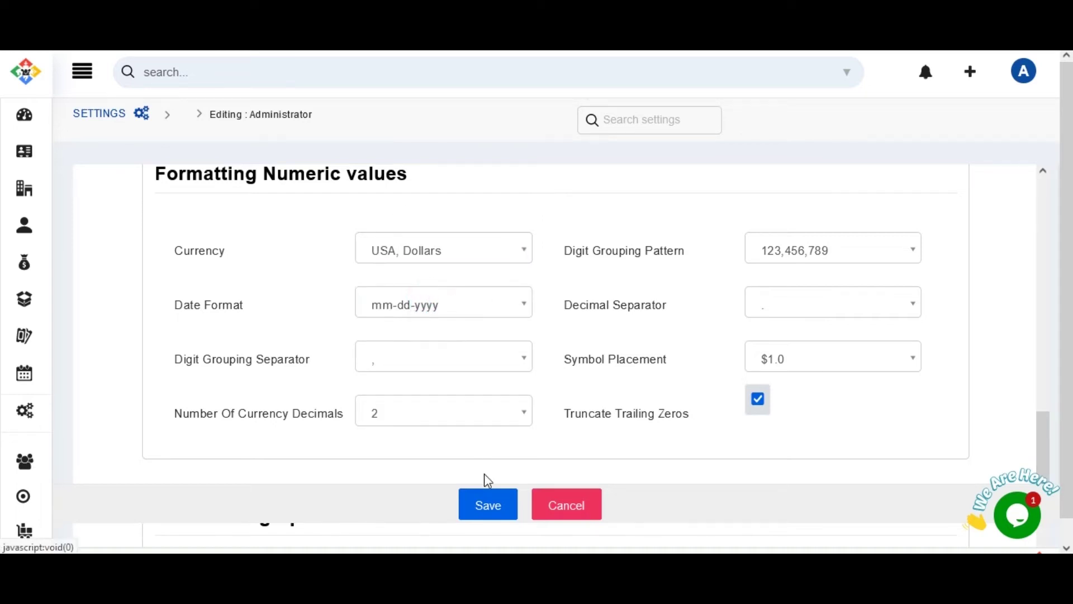
left_click(488, 503)
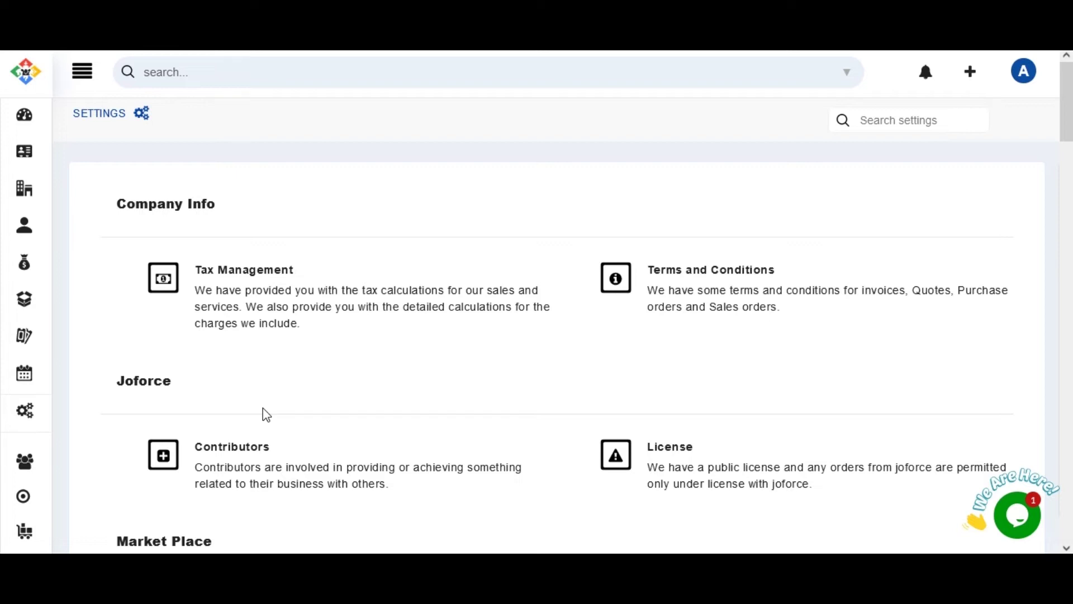
Search the settings for "out" and open the Outgoing Server configuration.
left_click(35, 414)
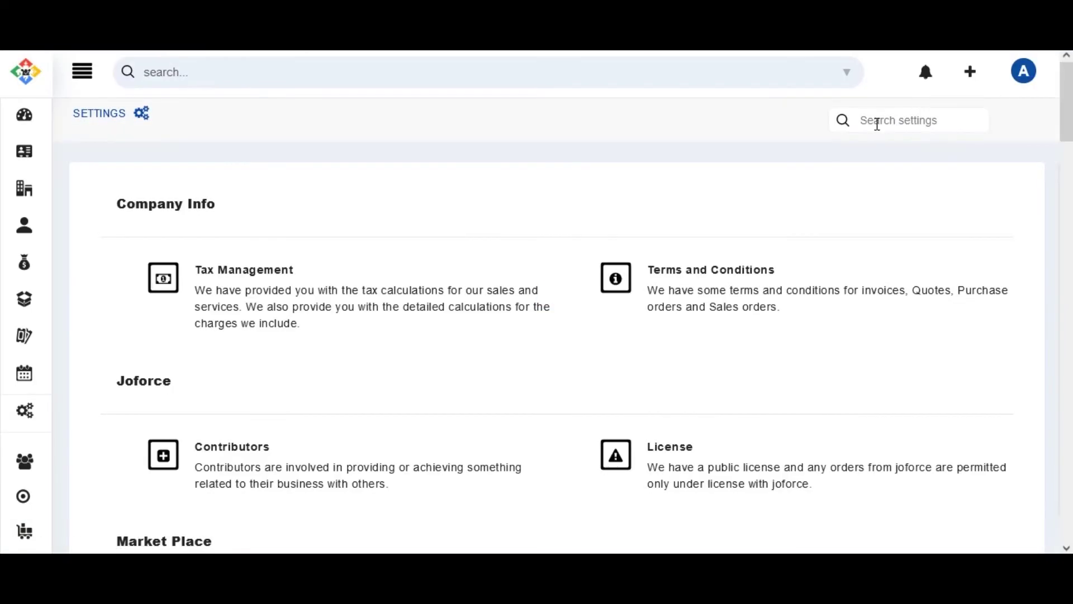
left_click(877, 122)
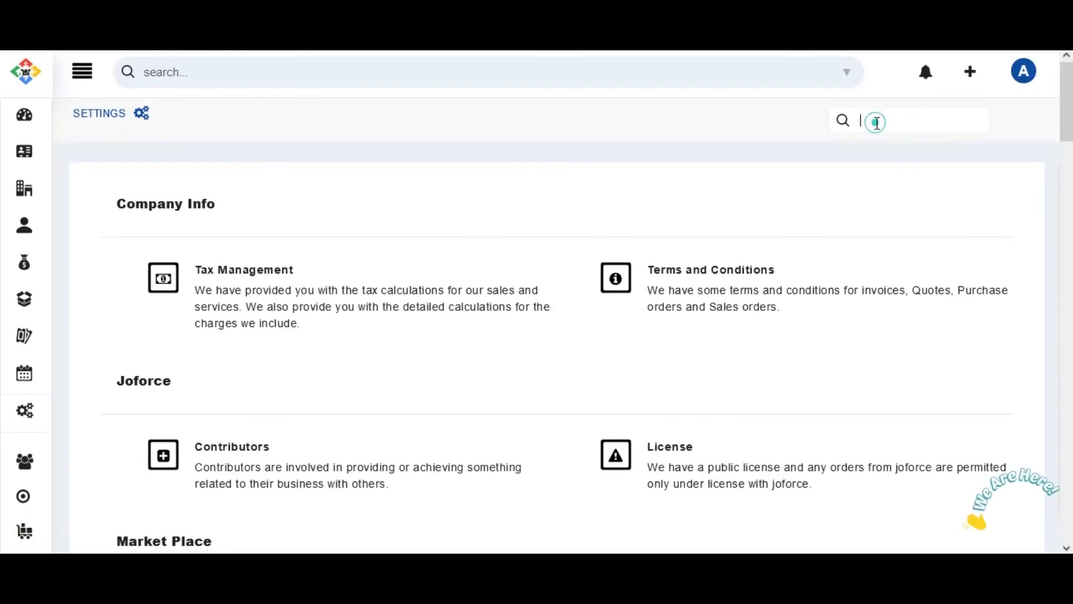
type("out")
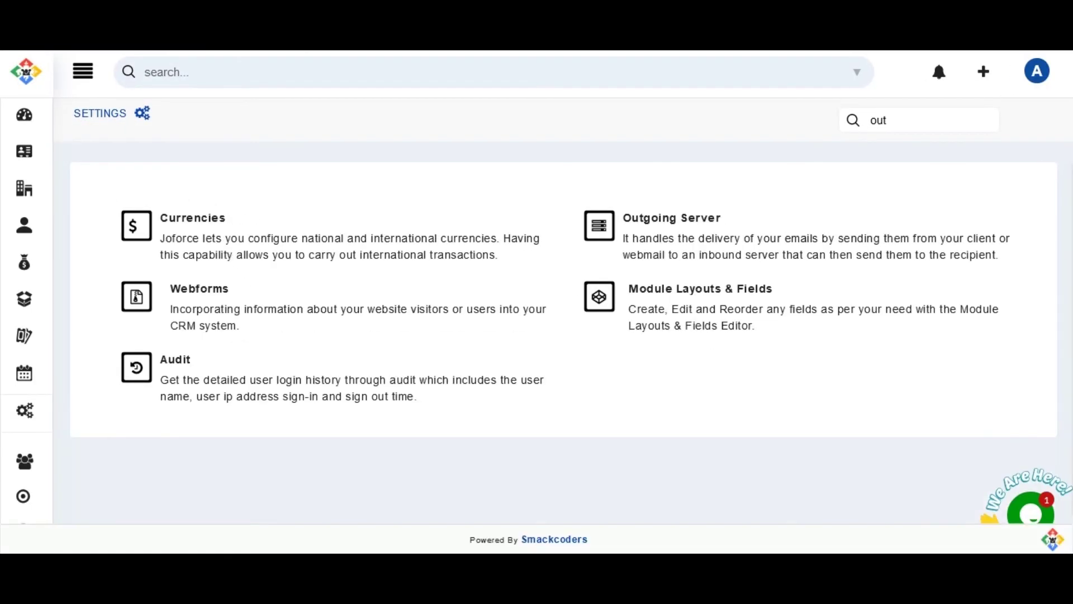
left_click(645, 218)
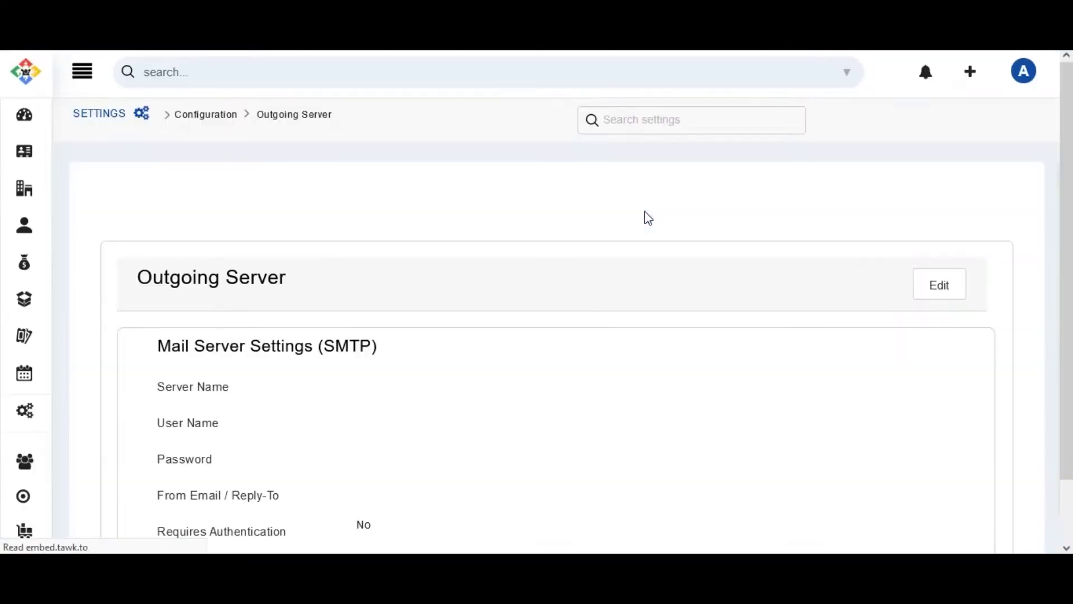
Open the outgoing mail server settings for editing and set the server type to Gmail.
left_click(939, 287)
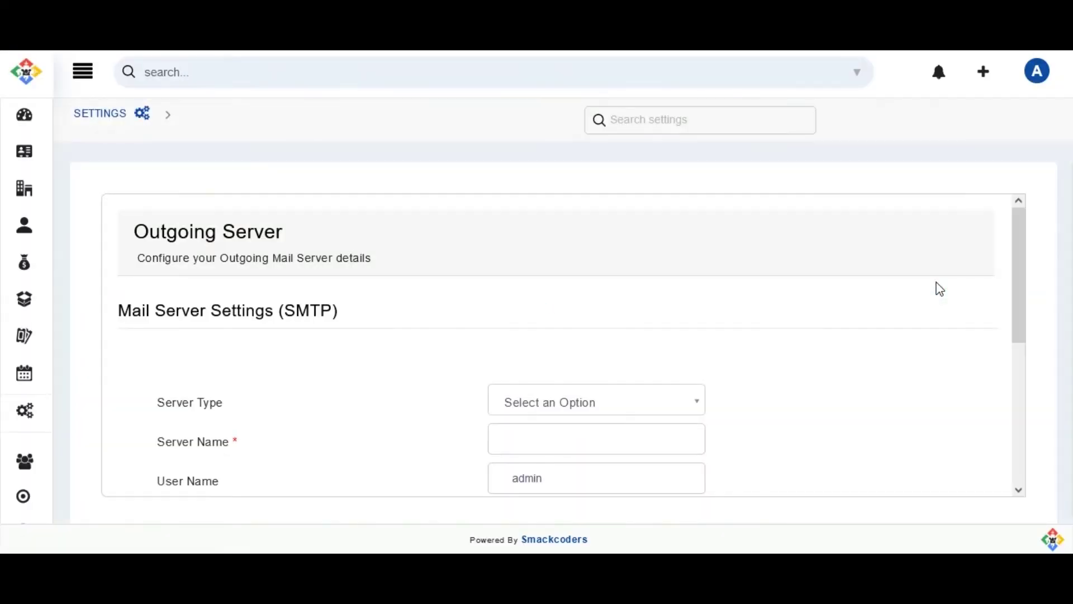
left_click_drag(1021, 282, 1025, 364)
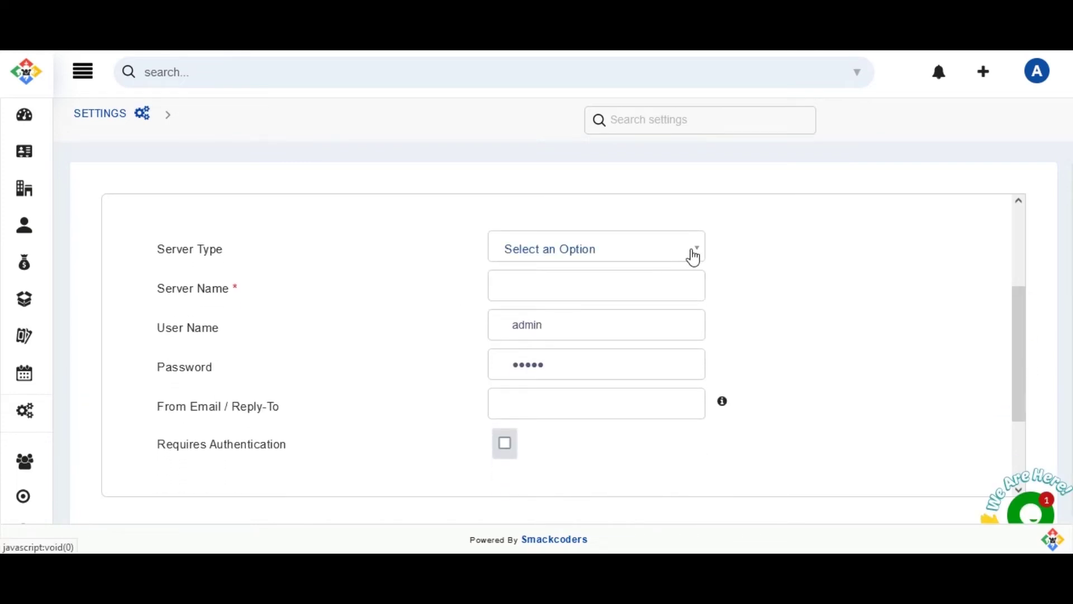
left_click(693, 253)
left_click(540, 323)
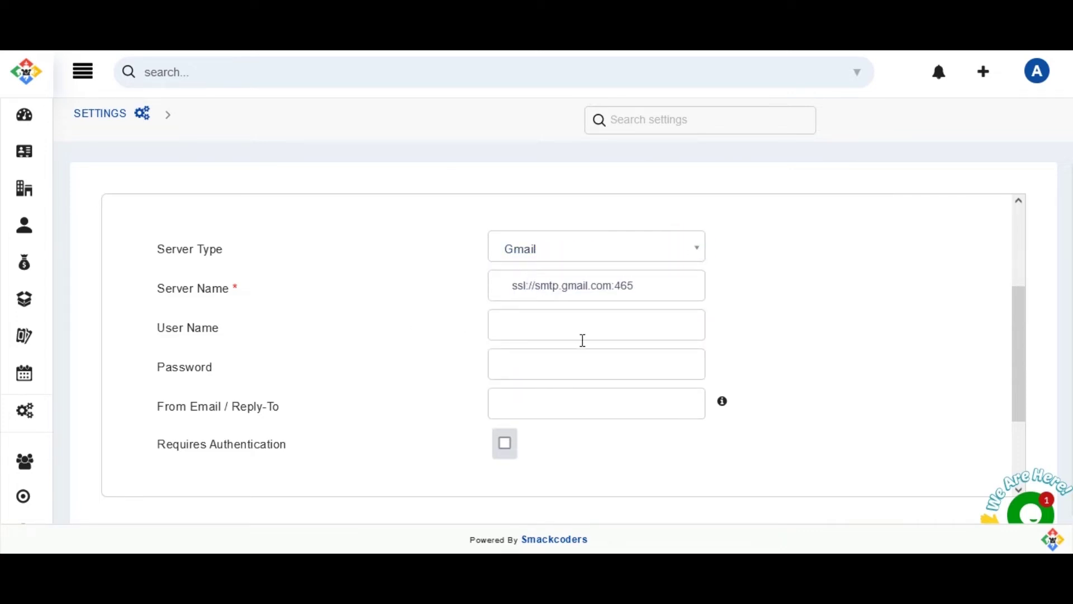
left_click(575, 336)
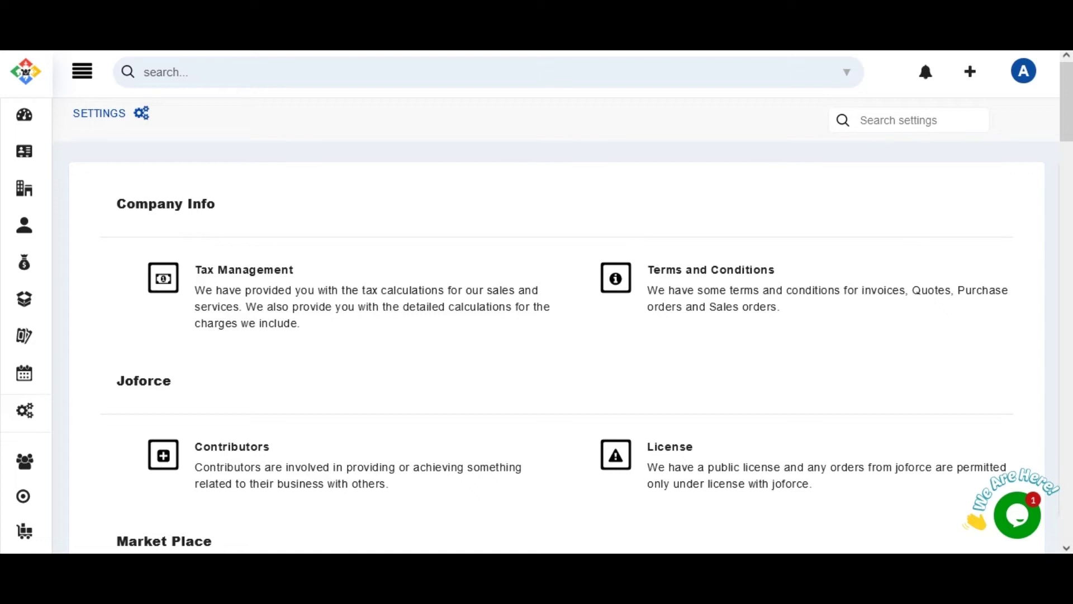
Look at the signed-in user's profile edit form and return to the My Preferences page.
left_click(1025, 74)
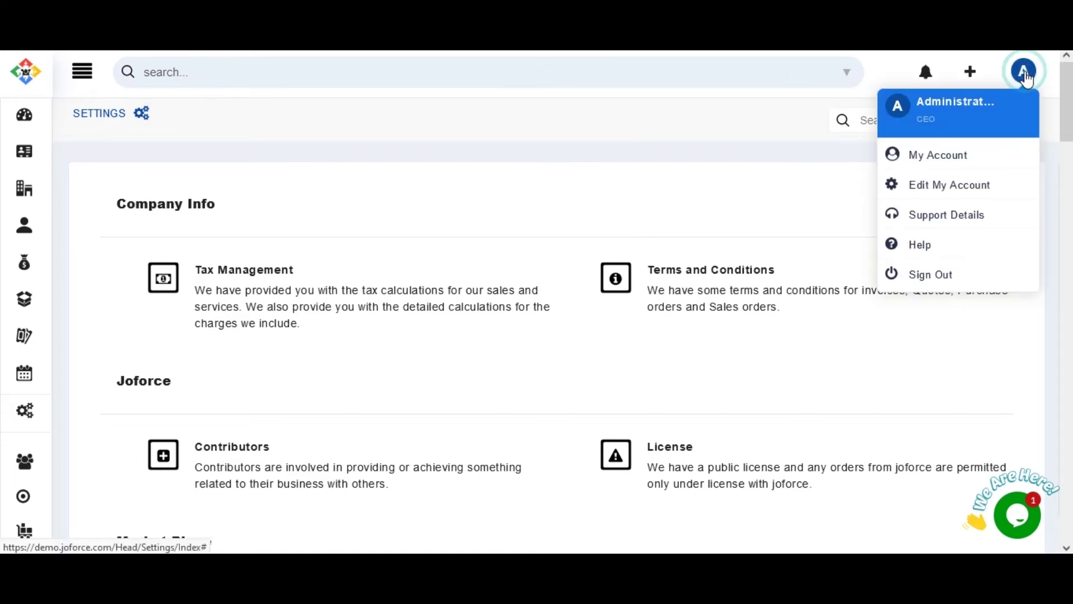
left_click(991, 99)
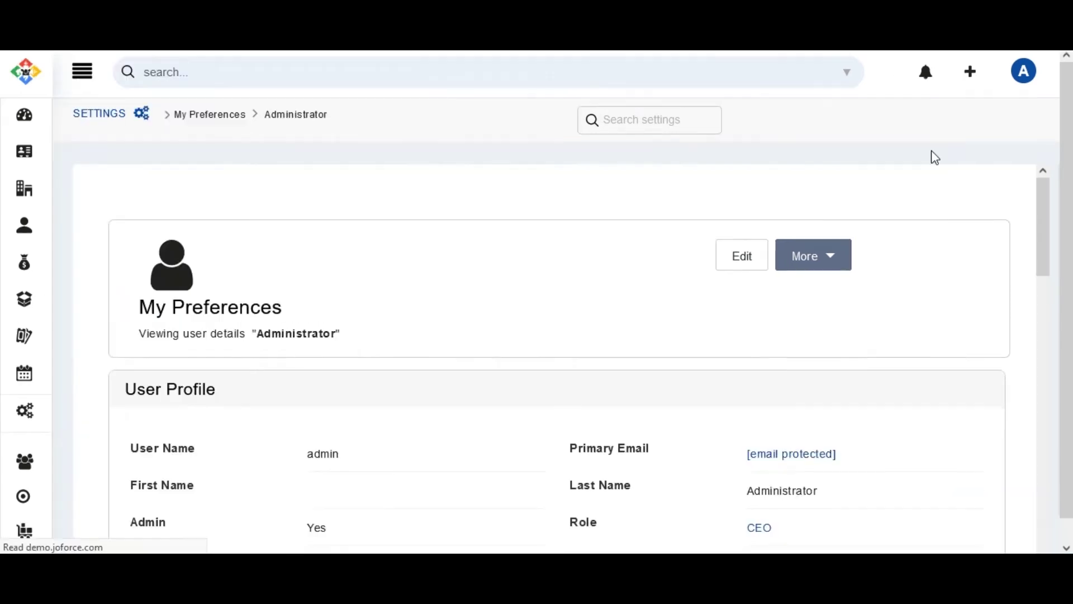
left_click(780, 274)
mouse_move(1043, 222)
left_mouse_down()
mouse_move(1050, 407)
mouse_move(1054, 229)
left_mouse_up()
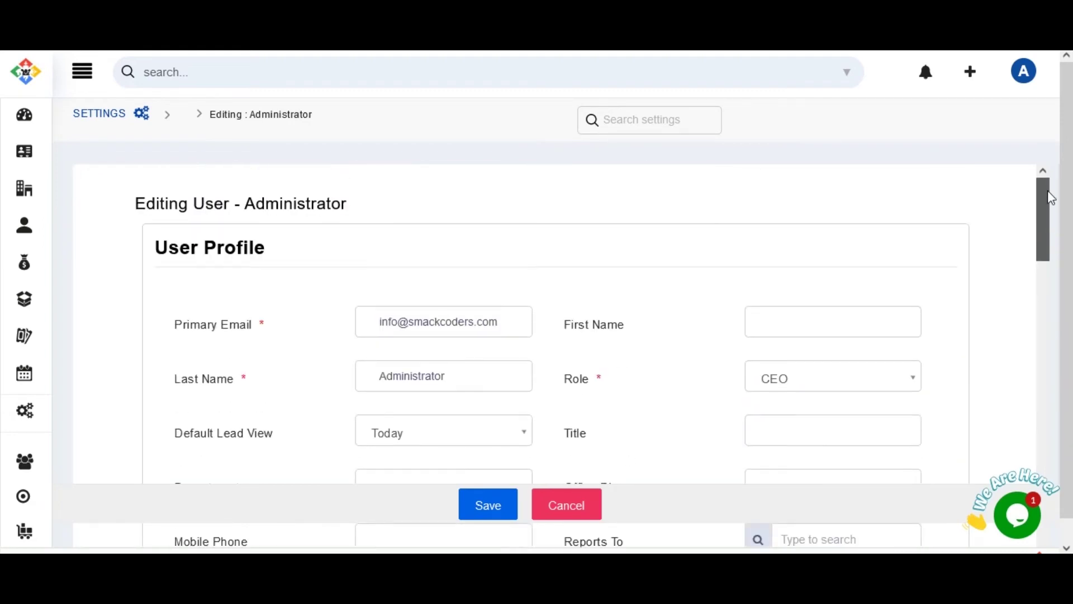
left_click(1022, 72)
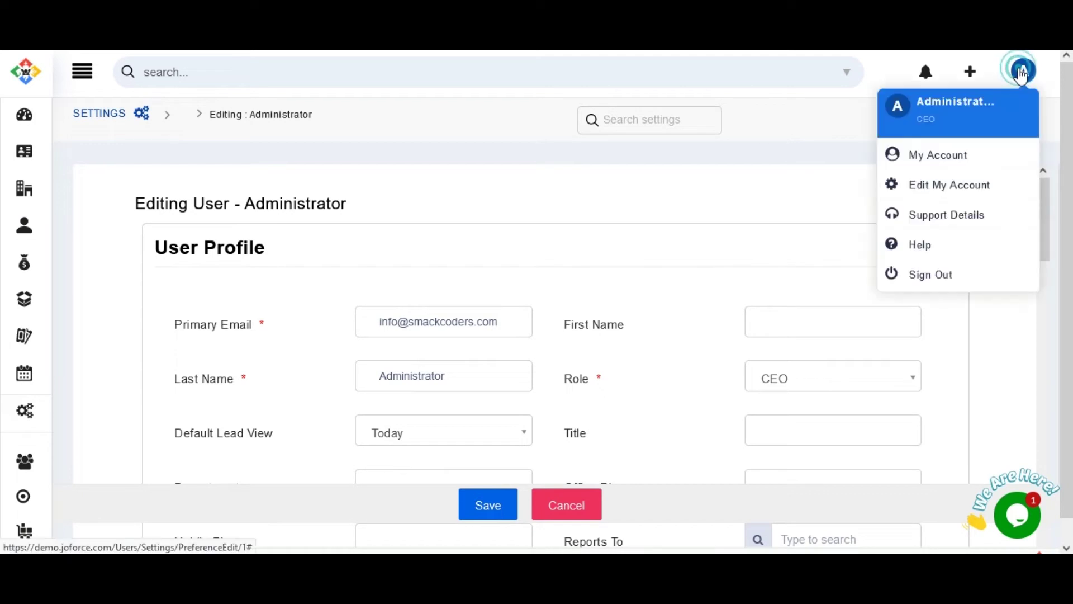
left_click(931, 153)
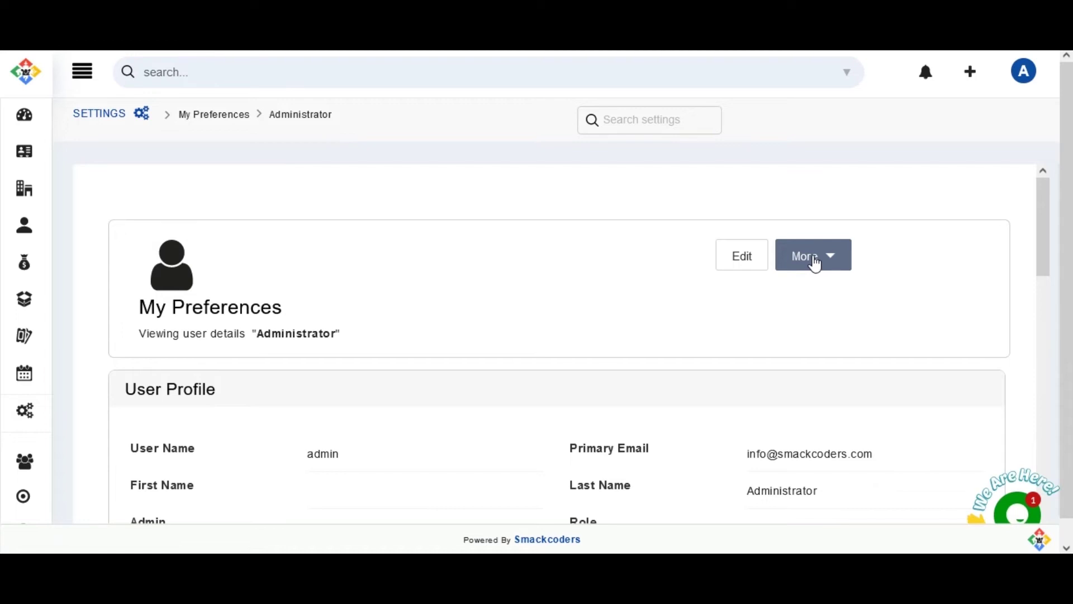
Review the additional account actions for the signed-in user and open the Change Password option.
left_click(815, 263)
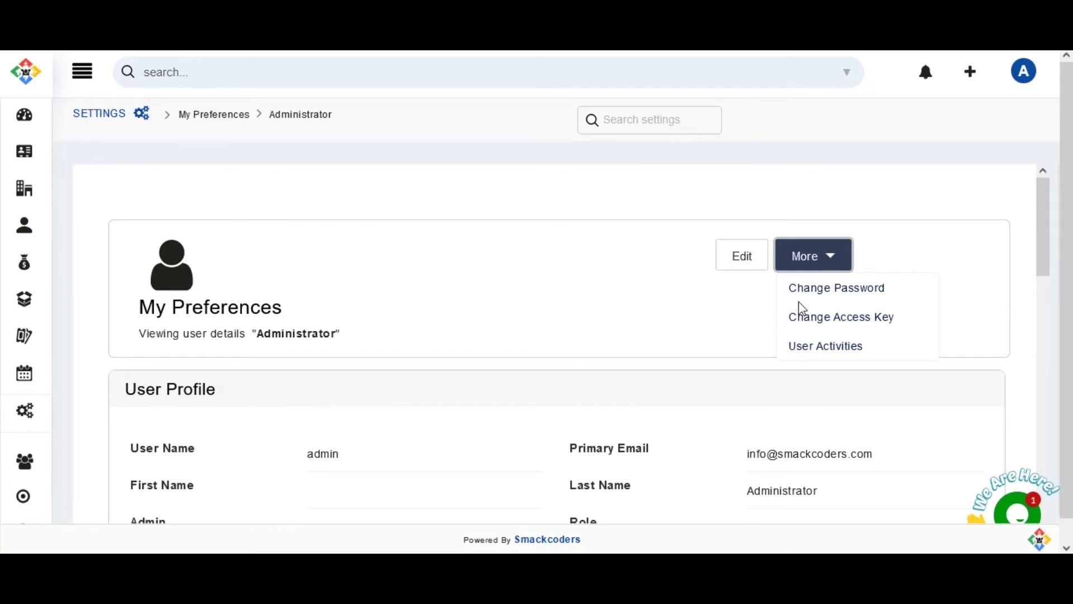
left_click(841, 357)
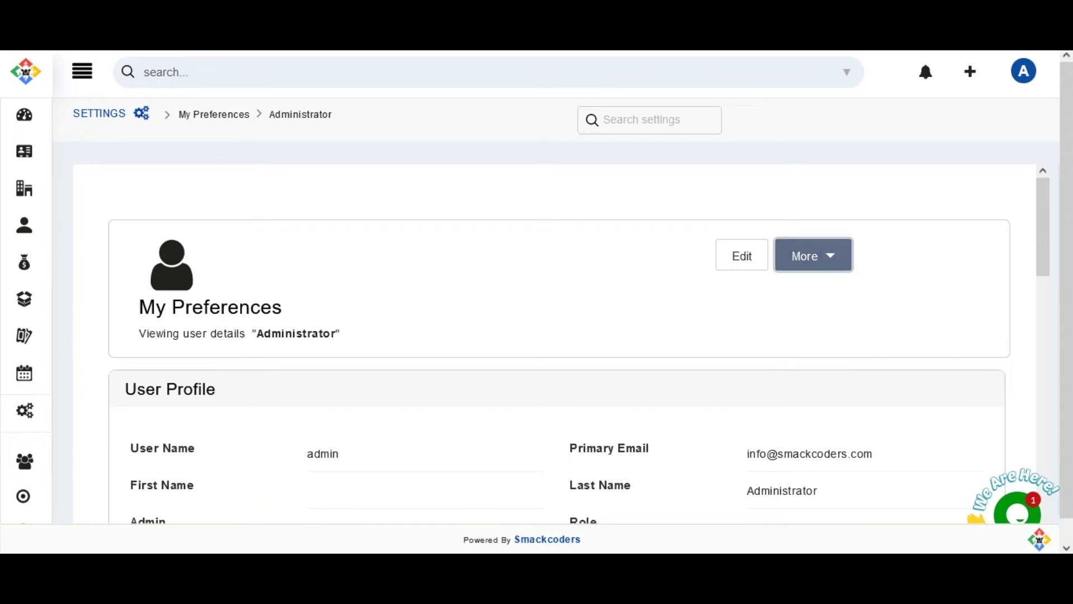
left_click(816, 261)
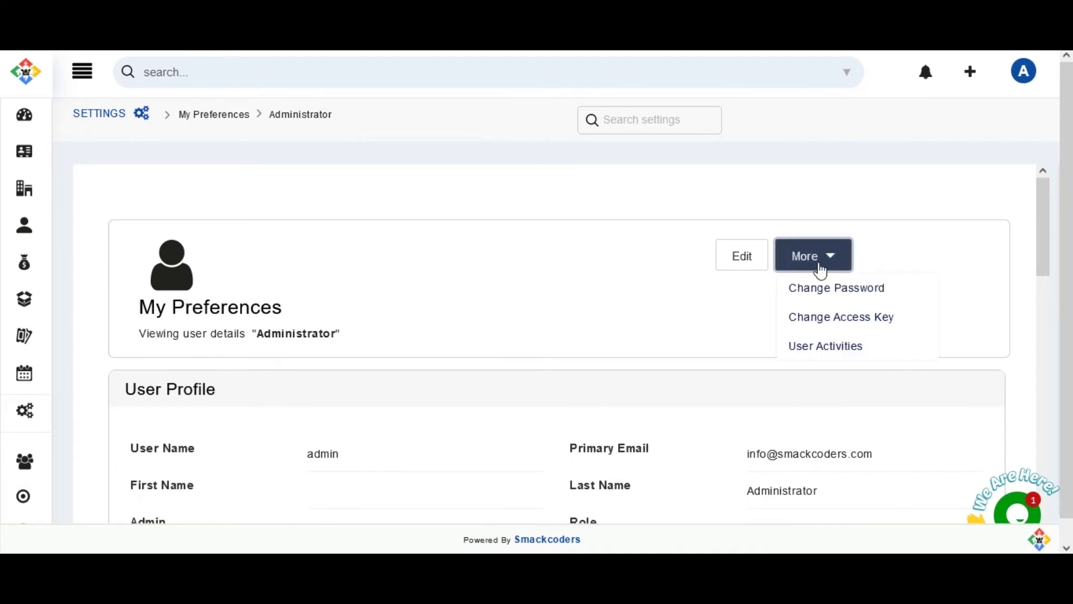
left_click(815, 285)
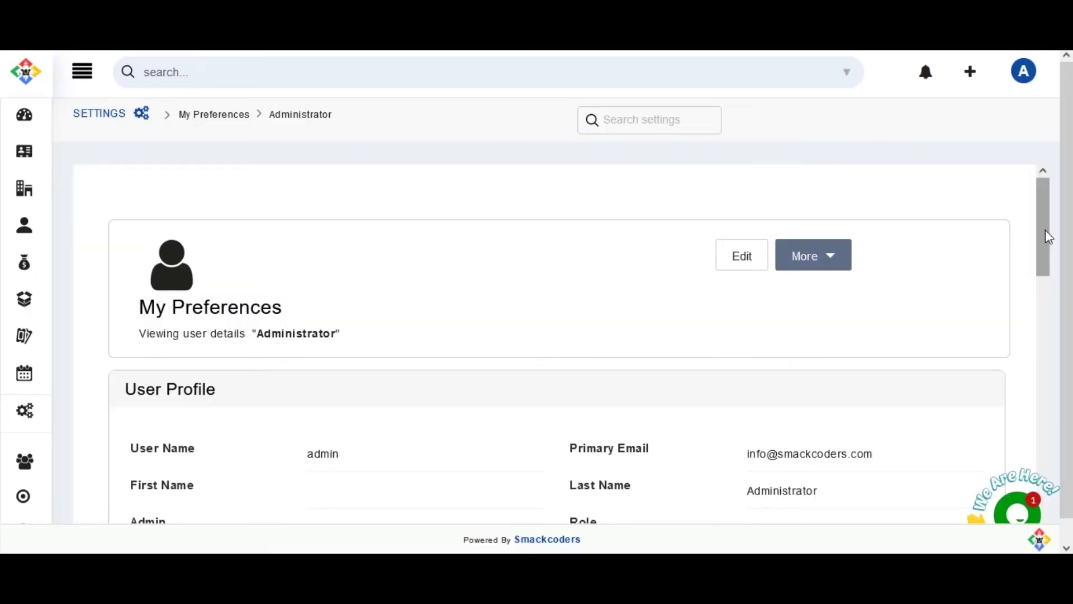
Check the access key under User Advanced Options, request a new access key for the signed-in user and confirm the request.
left_click_drag(1045, 229, 4, 515)
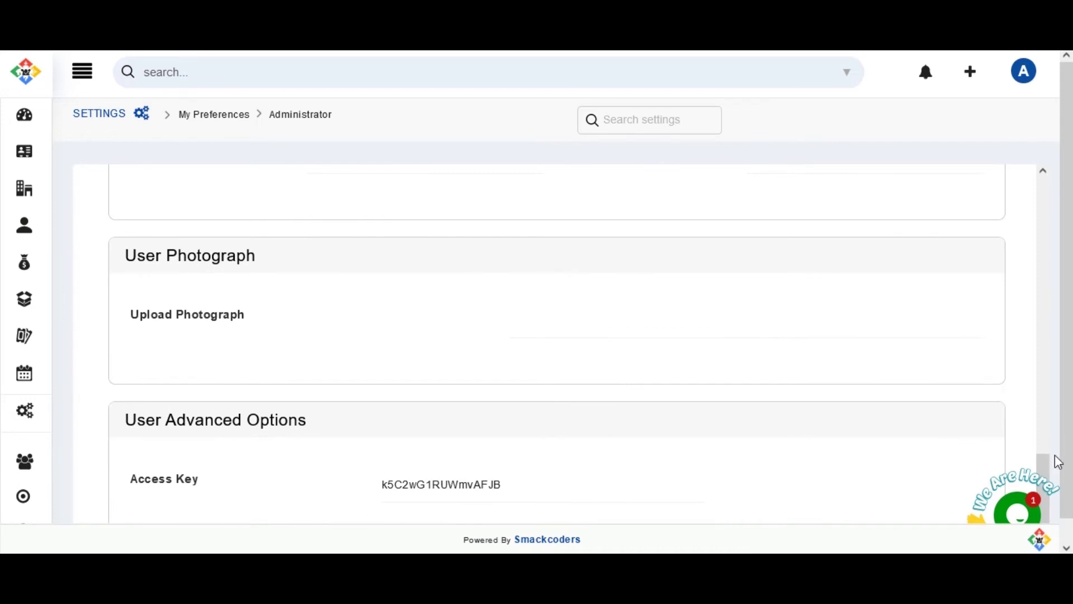
left_click(1040, 393)
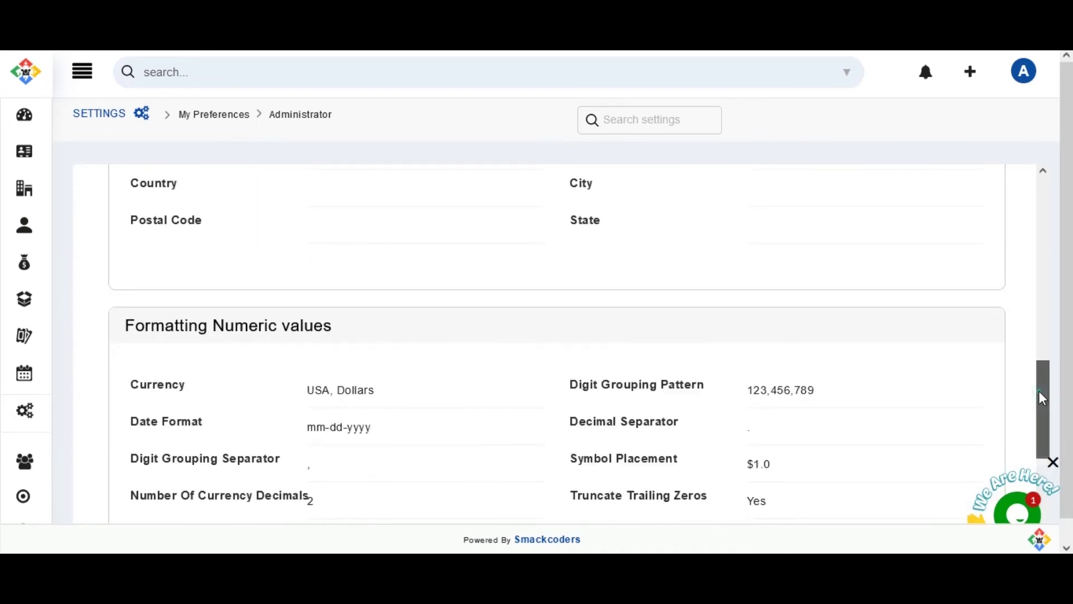
left_click(1045, 293)
left_click(1045, 234)
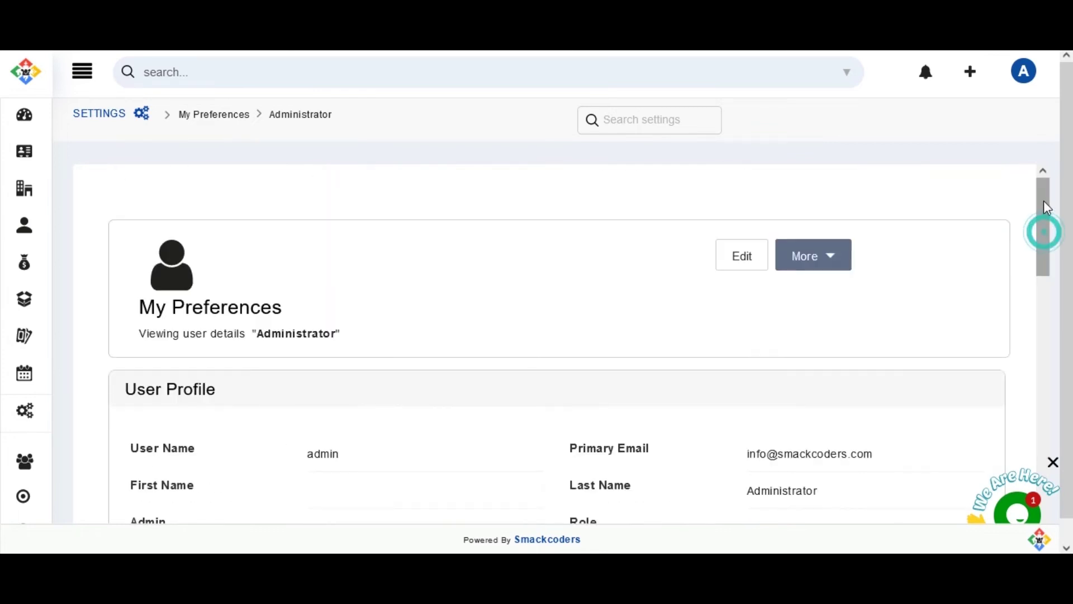
left_click(796, 260)
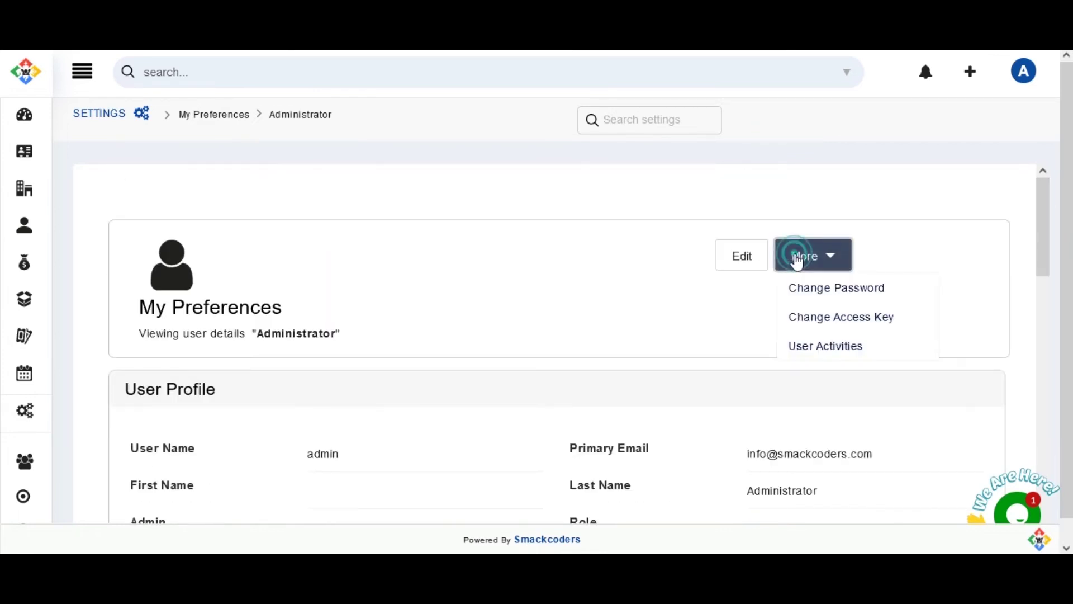
left_click(803, 320)
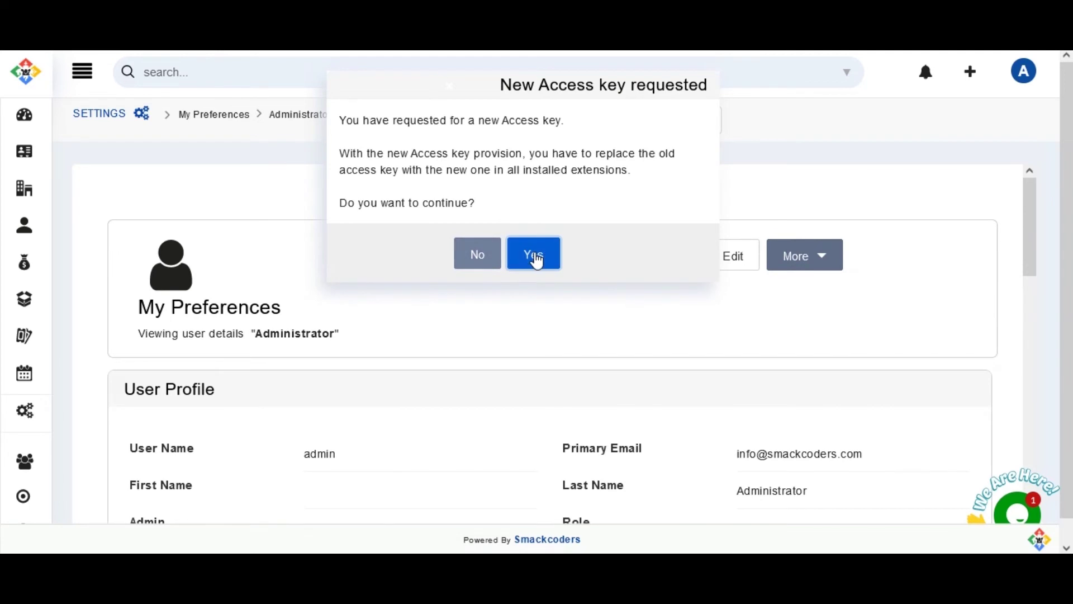
left_click(535, 258)
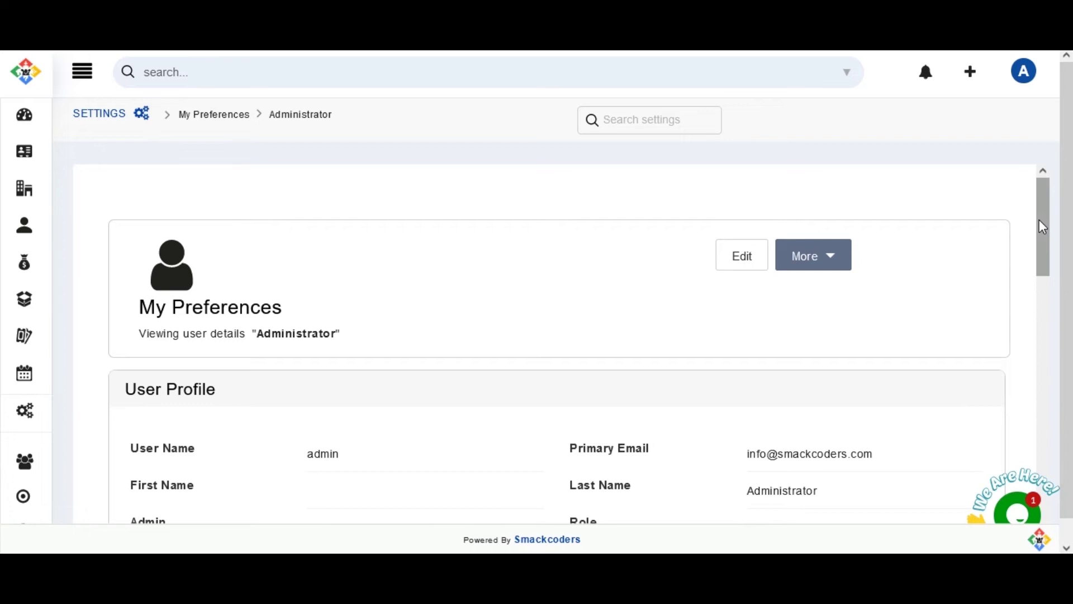
Open the signed-in user's activity log and review all recorded activities and the date filters.
left_click(828, 258)
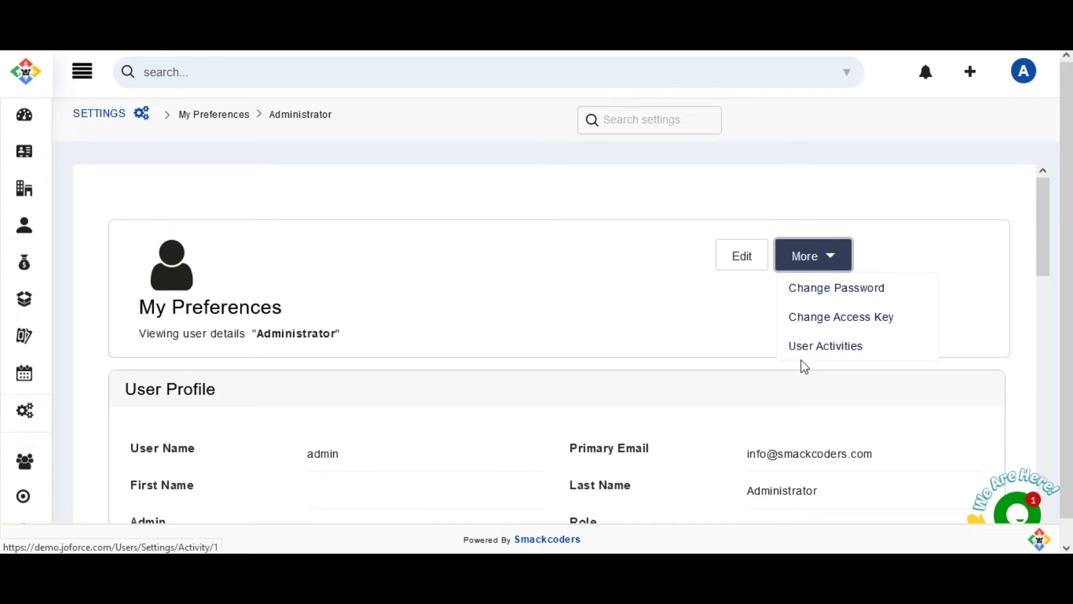
left_click(814, 346)
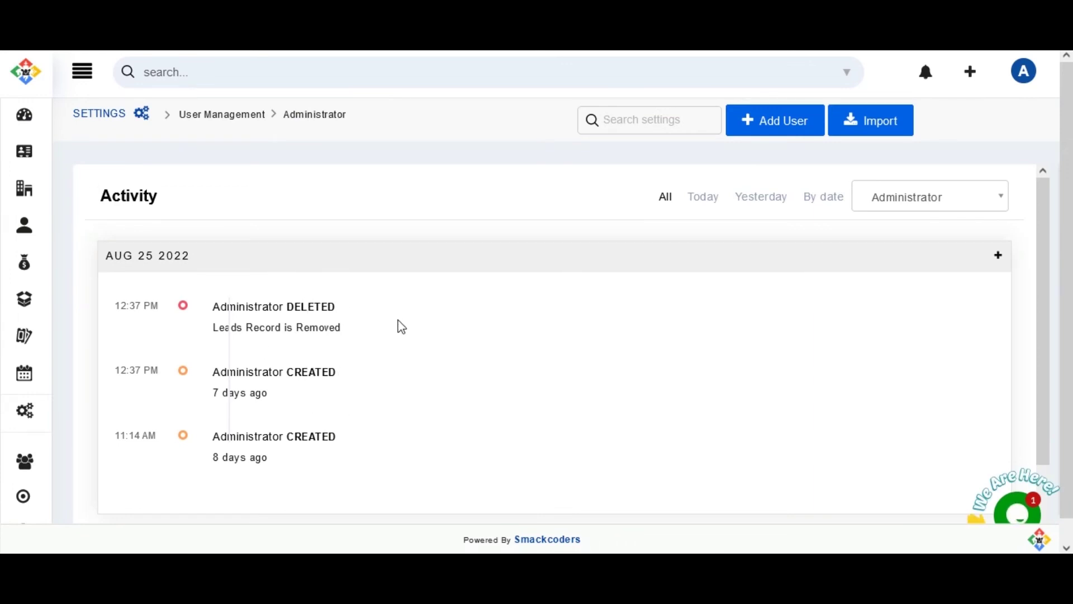
left_click(667, 197)
left_click(811, 208)
Edit the signed-in user's account preferences, choose US English as the language, and save.
left_click(1026, 74)
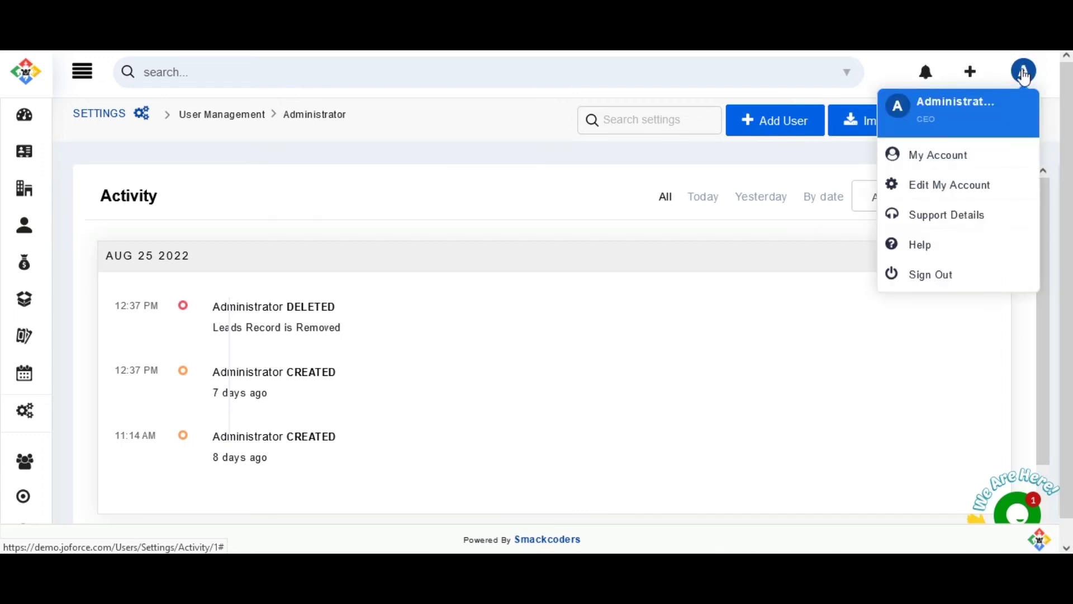
left_click(956, 151)
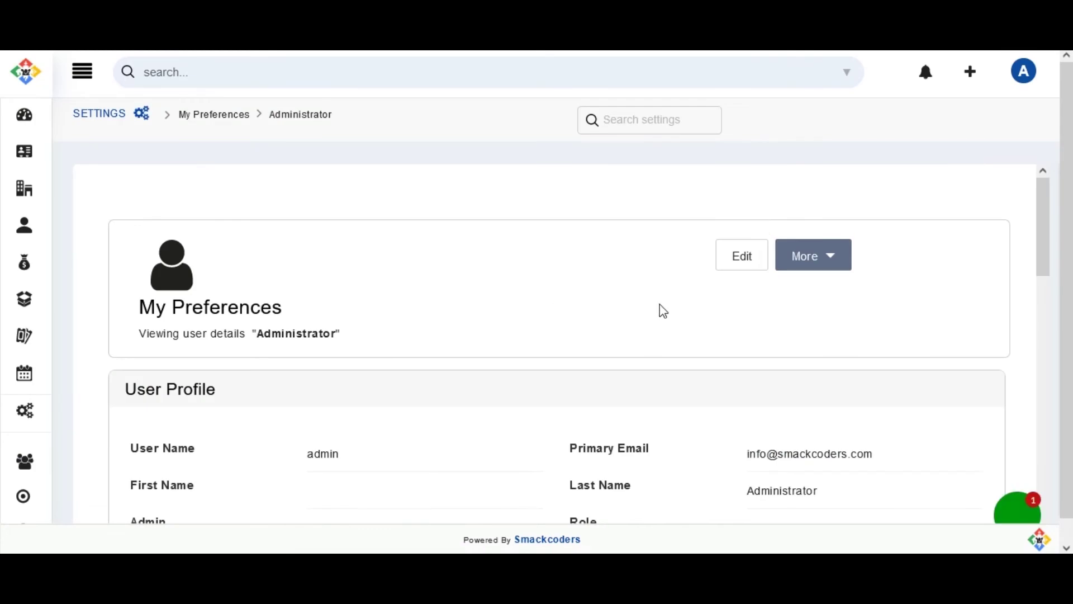
left_click(743, 262)
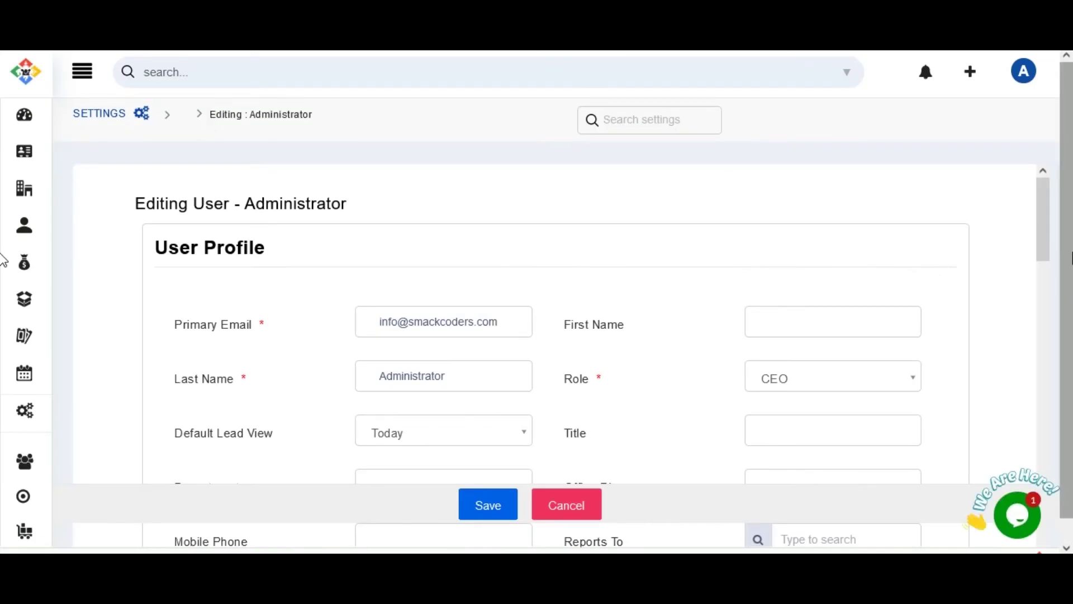
left_click_drag(1041, 244, 1037, 452)
scroll(1027, 430, "up", 5)
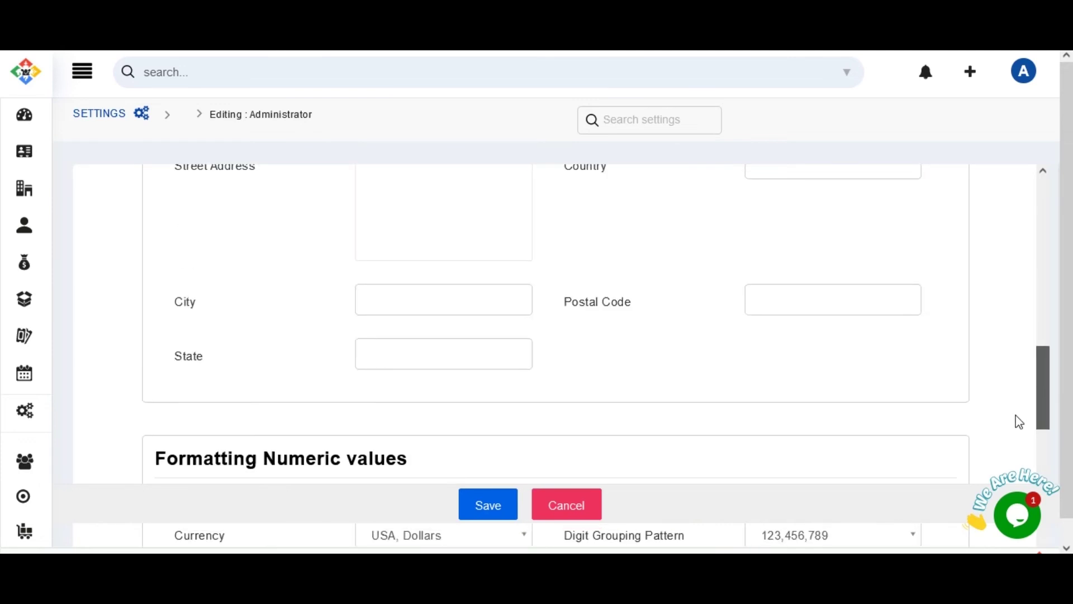
scroll(995, 378, "up", 5)
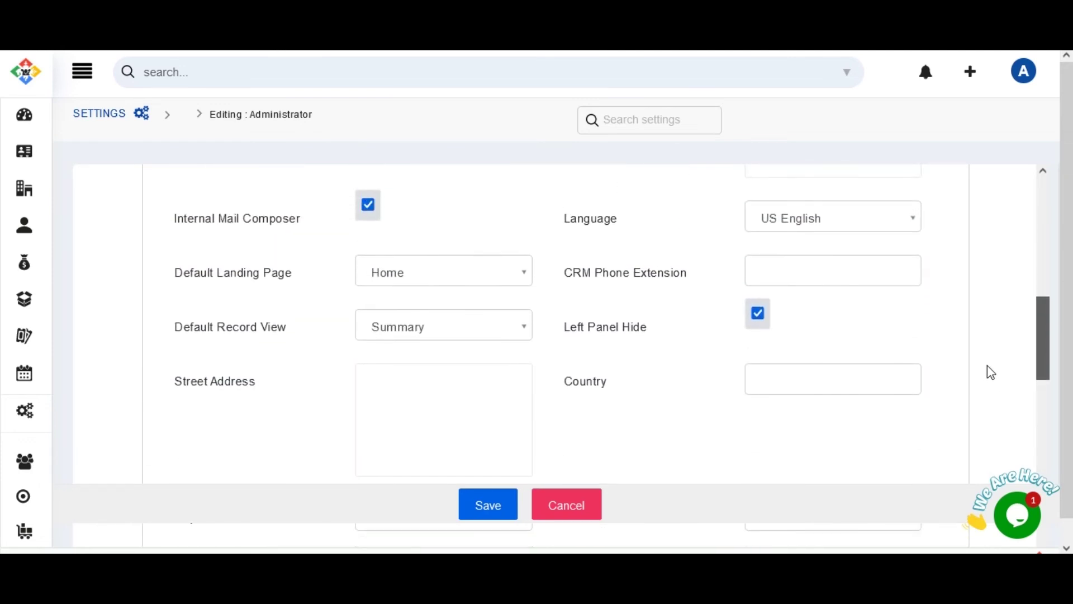
scroll(964, 324, "down", 1)
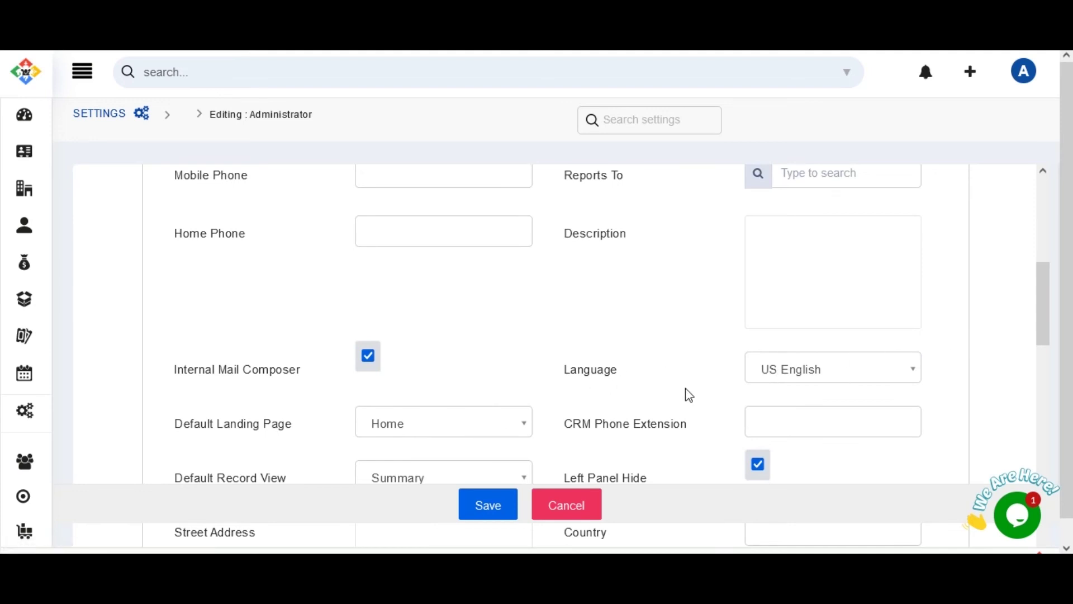
left_click(898, 370)
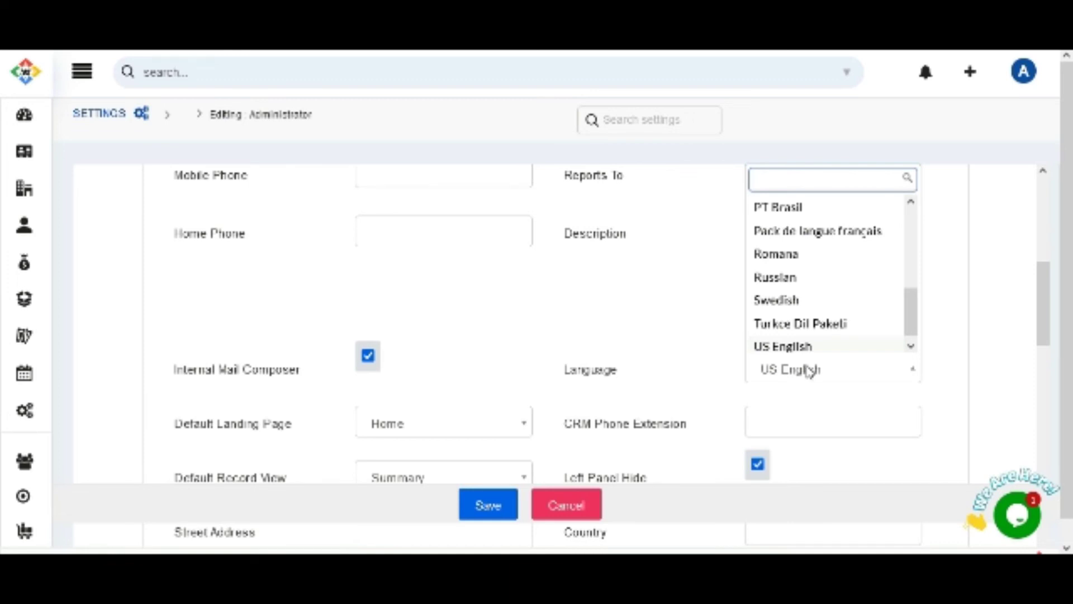
left_click(795, 348)
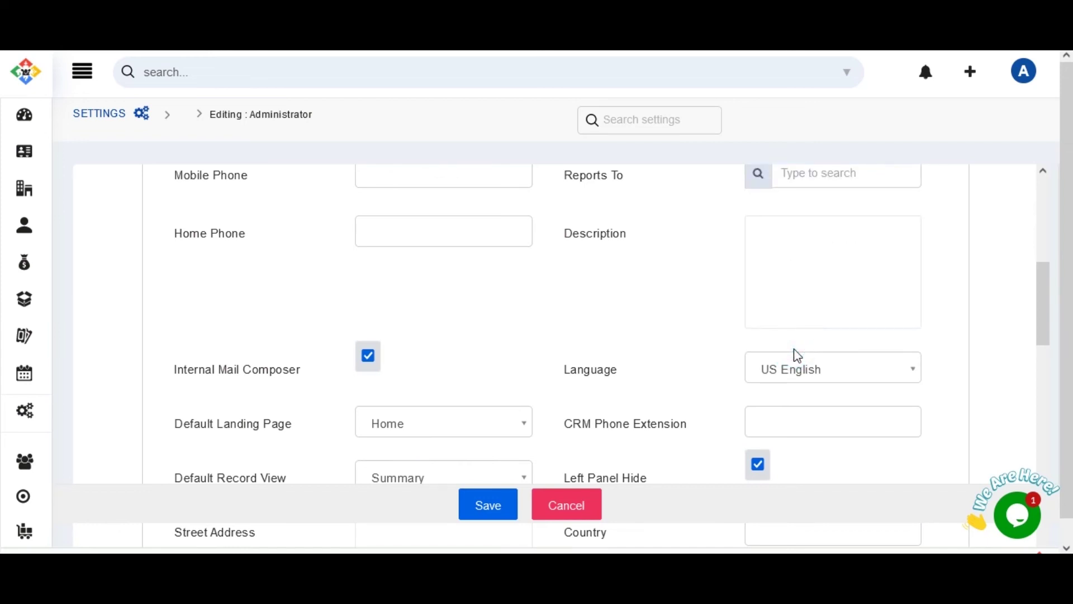
left_click(488, 505)
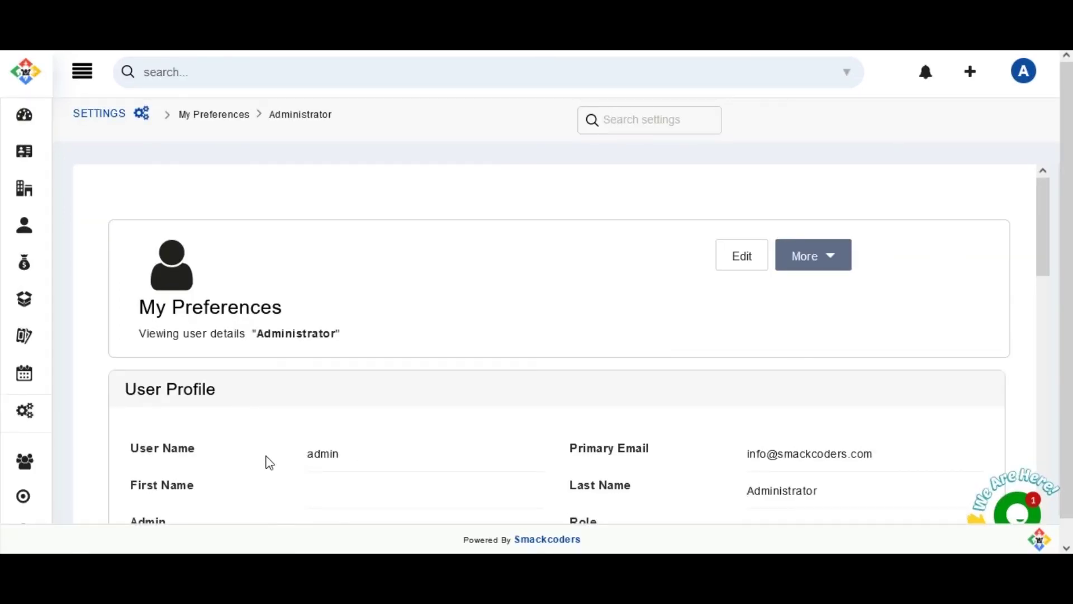
Search the settings for "la" to open the Language Editor and select the Contacts module with British English.
left_click(33, 413)
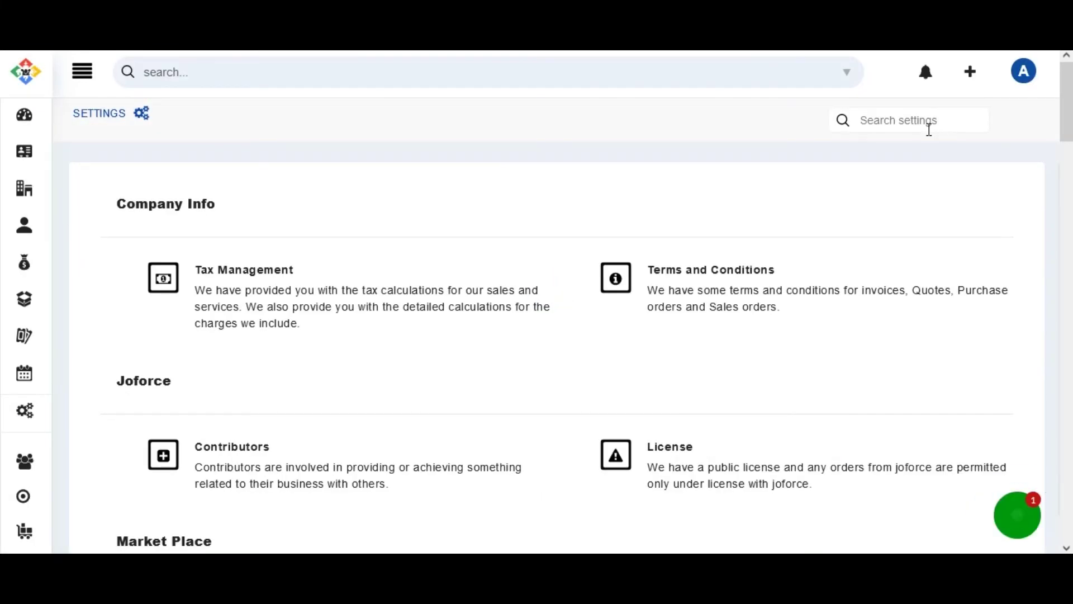
left_click(921, 118)
type("la")
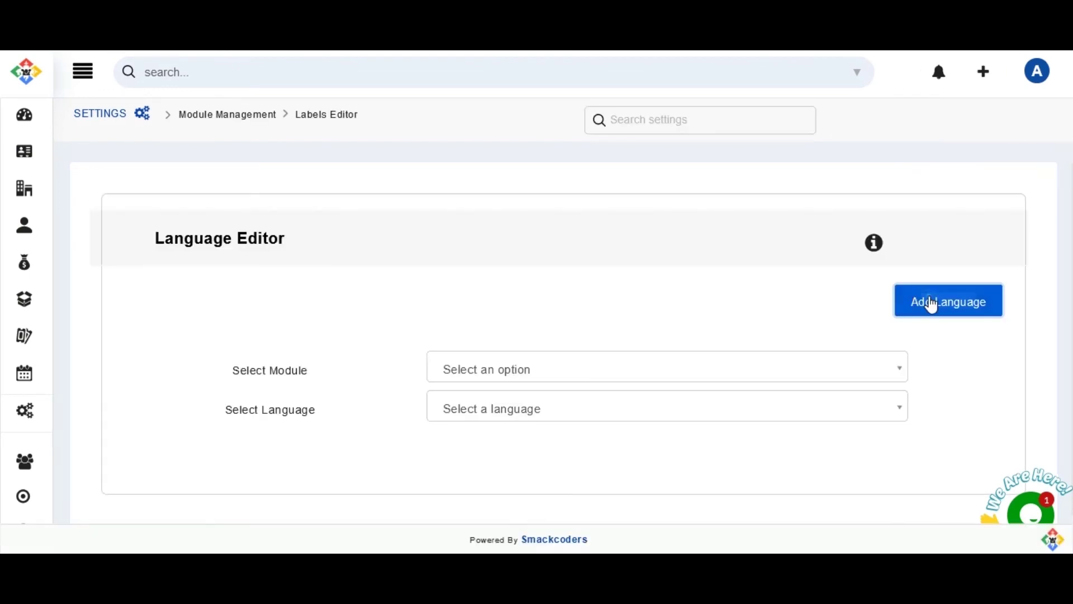
left_click(932, 304)
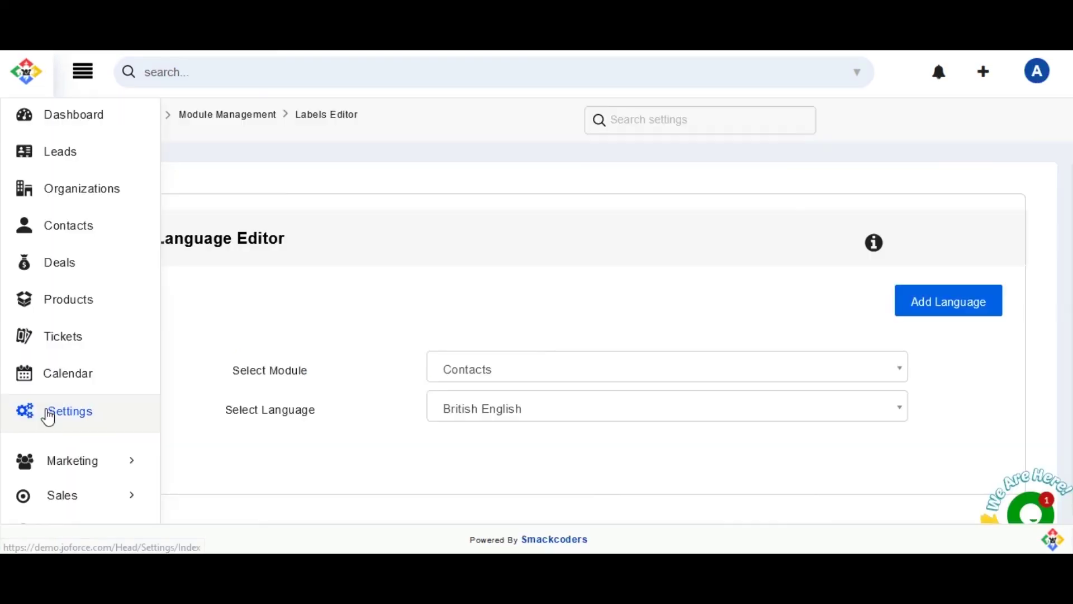
Search the settings for "cal" and open the signed-in user's Calendar Settings for editing.
left_click(47, 410)
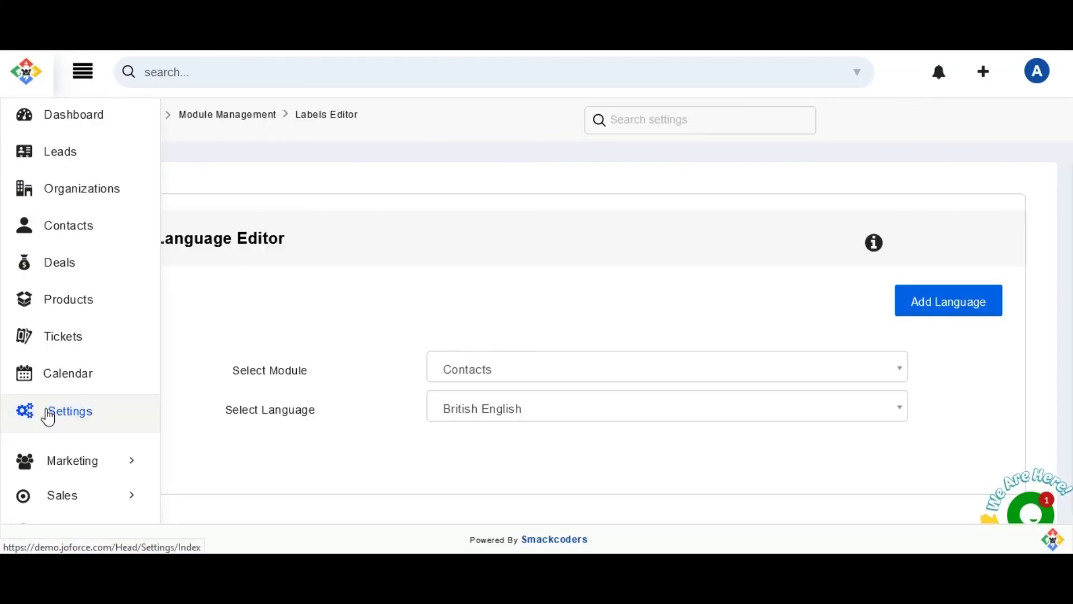
left_click(47, 411)
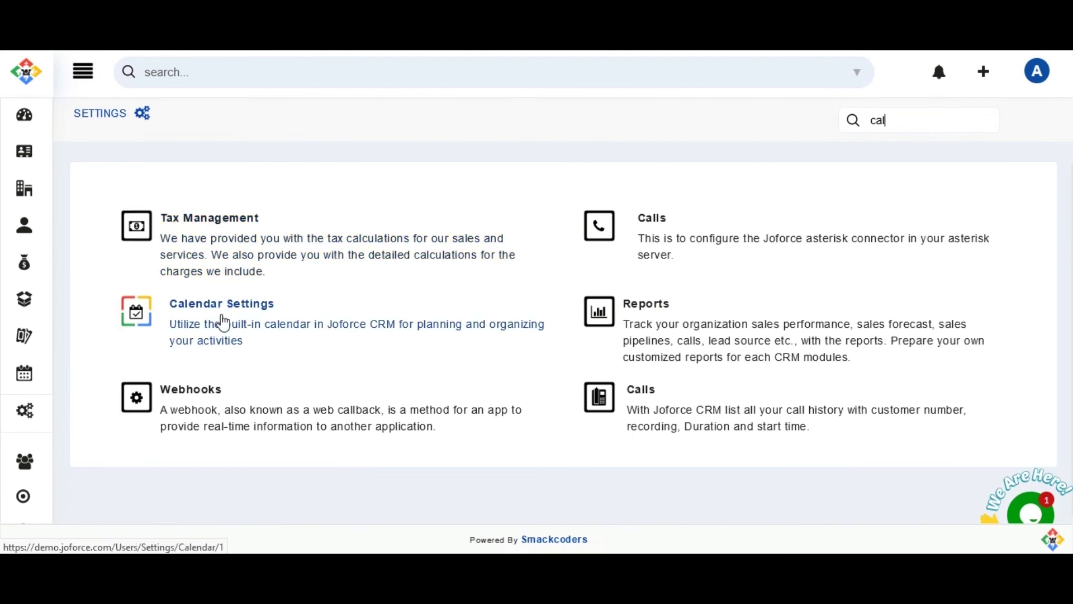
left_click(224, 323)
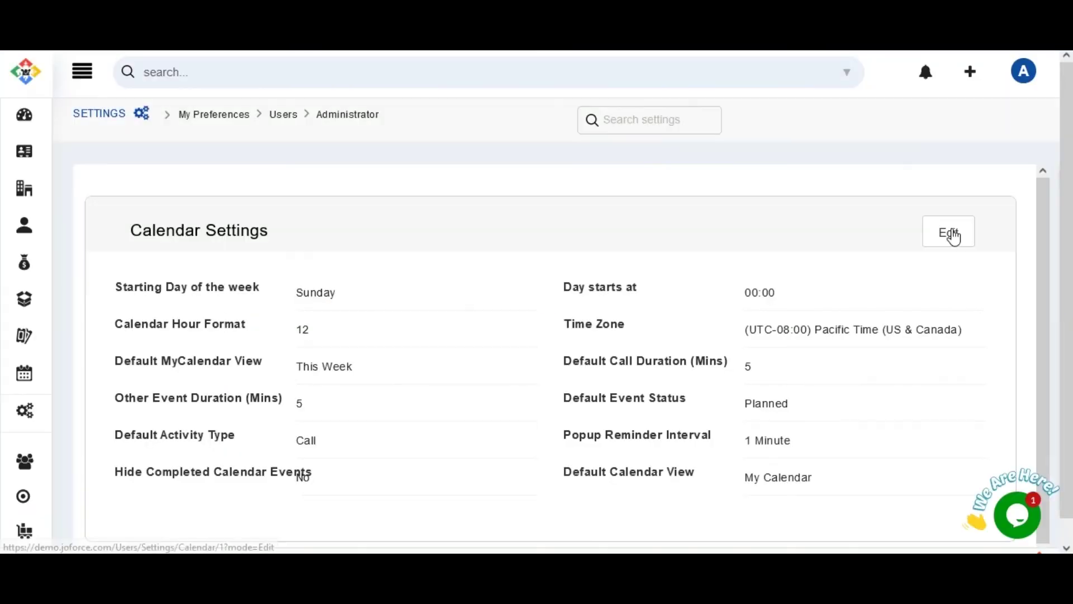
left_click(954, 237)
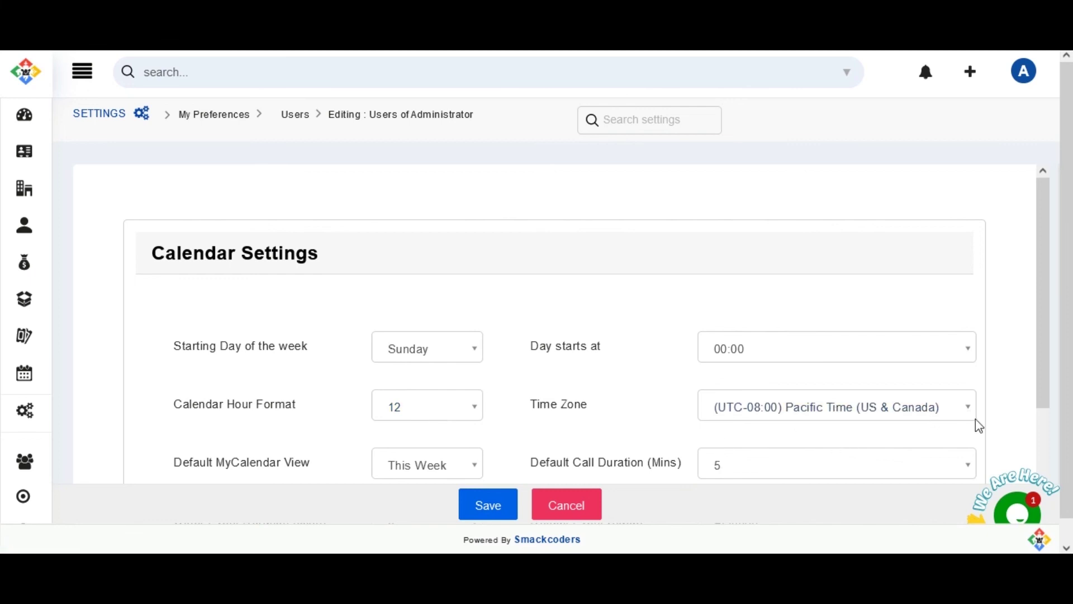
Review the available choices for the time zone, default MyCalendar view and default call duration in the calendar settings.
left_click(965, 407)
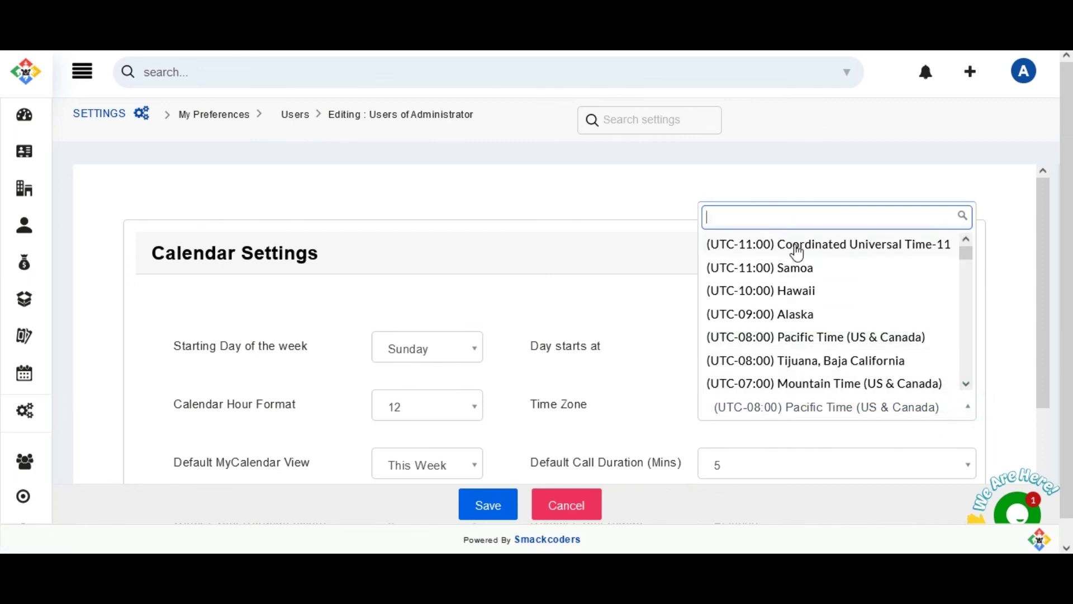
left_click(1038, 443)
scroll(1039, 427, "down", 4)
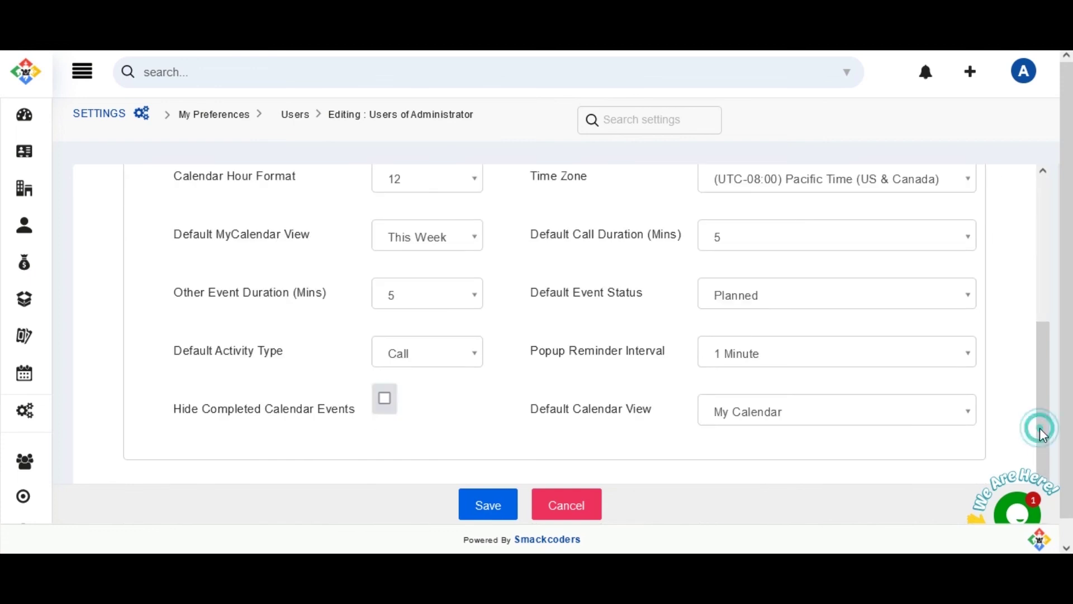
left_click(457, 235)
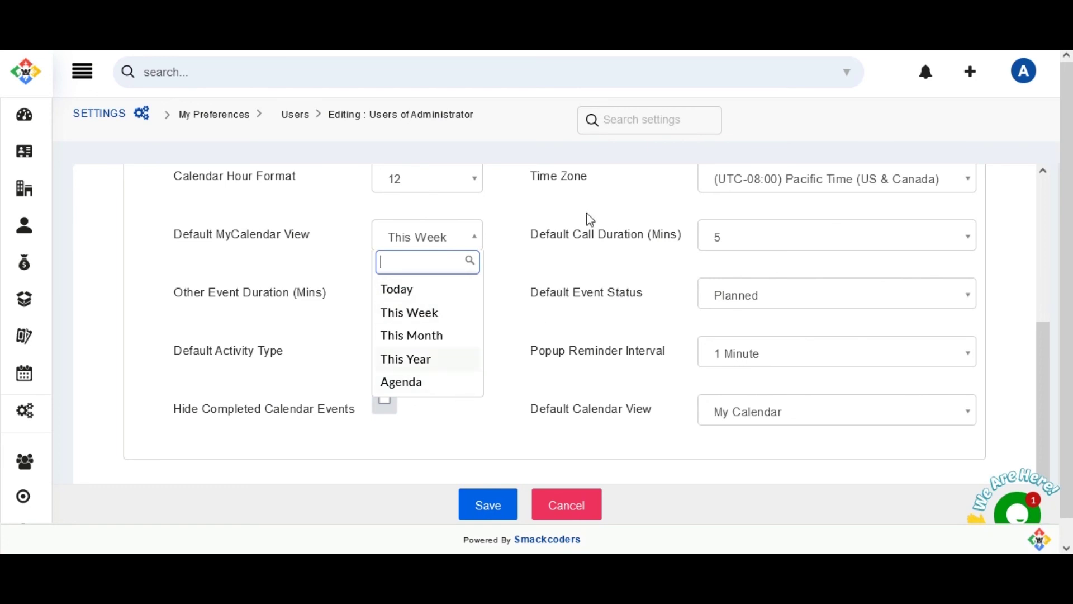
left_click(946, 235)
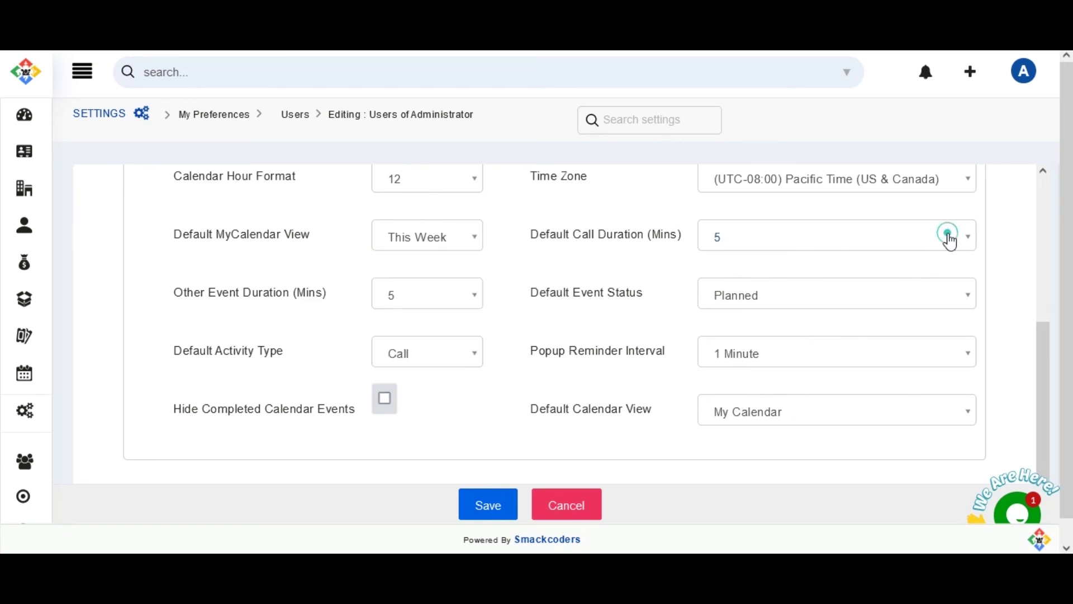
left_click(958, 235)
left_click(959, 236)
left_click(960, 240)
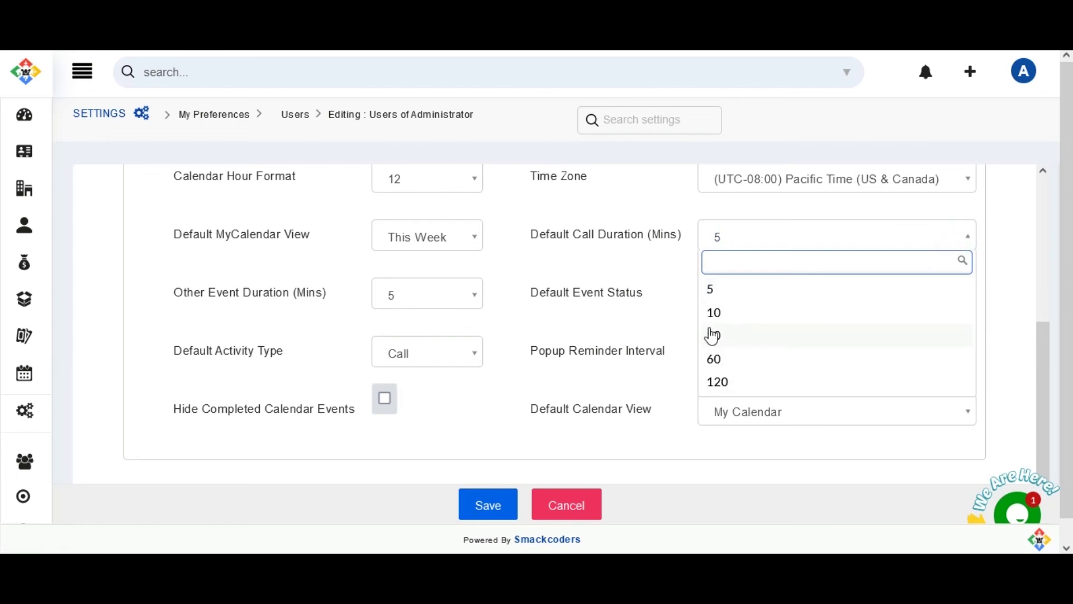
Review the available choices for other event duration, default event status and default activity type.
left_click(471, 299)
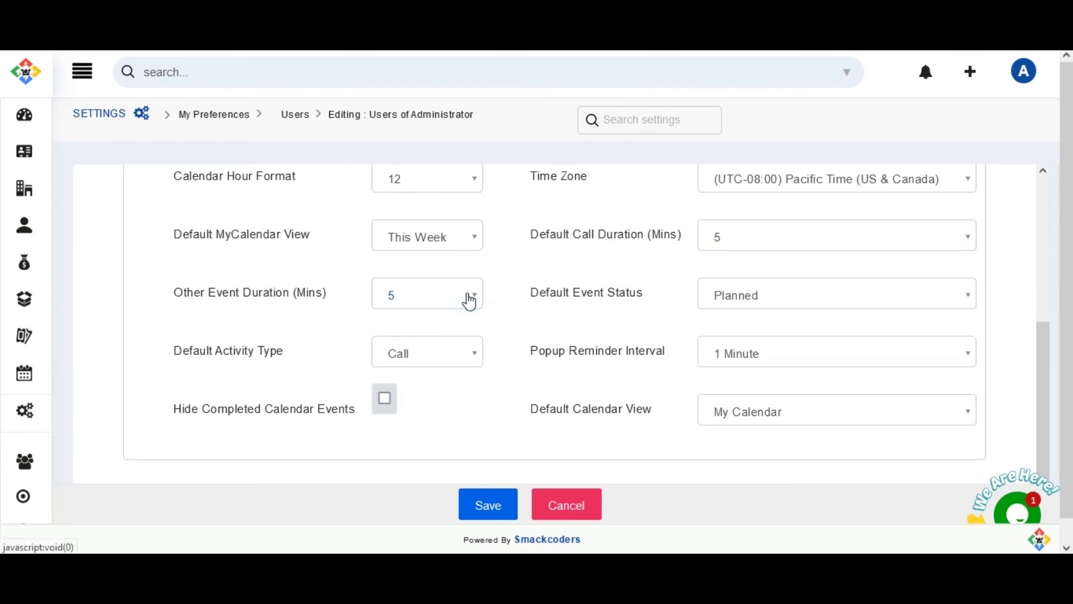
left_click(468, 298)
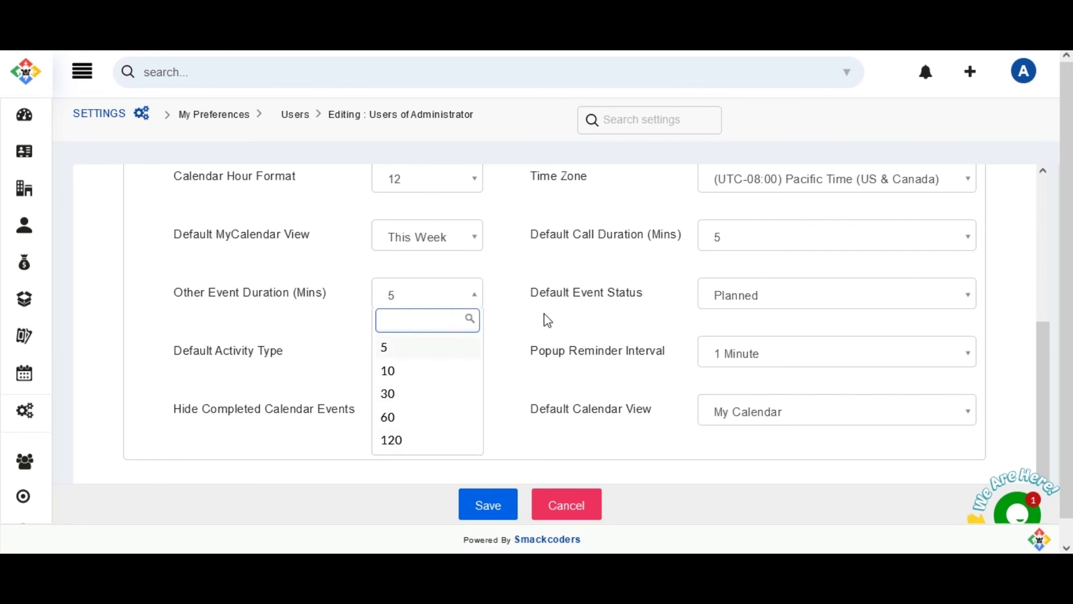
left_click(969, 299)
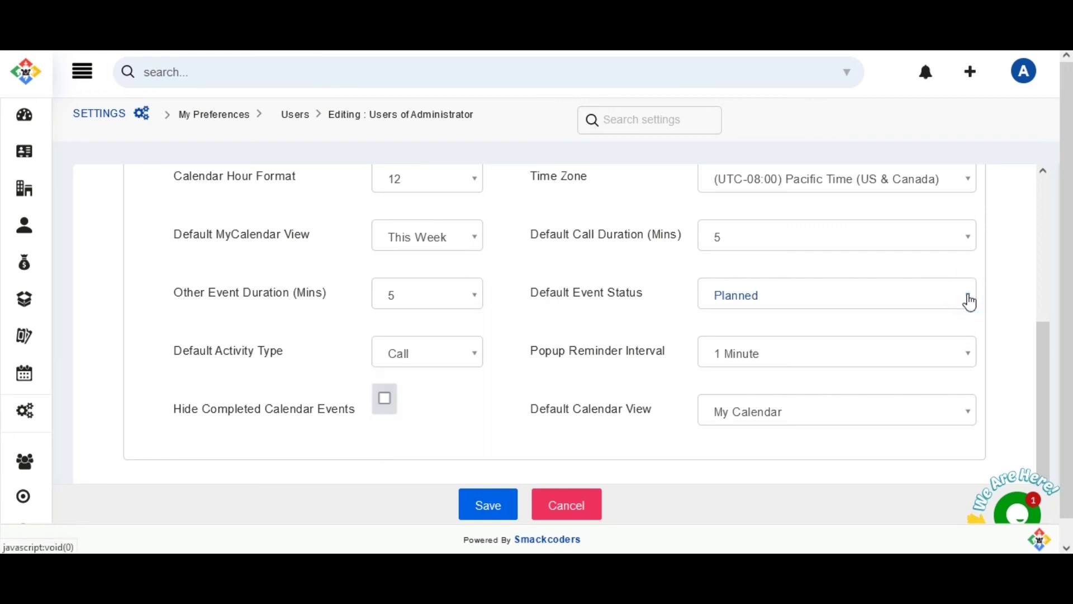
left_click(970, 303)
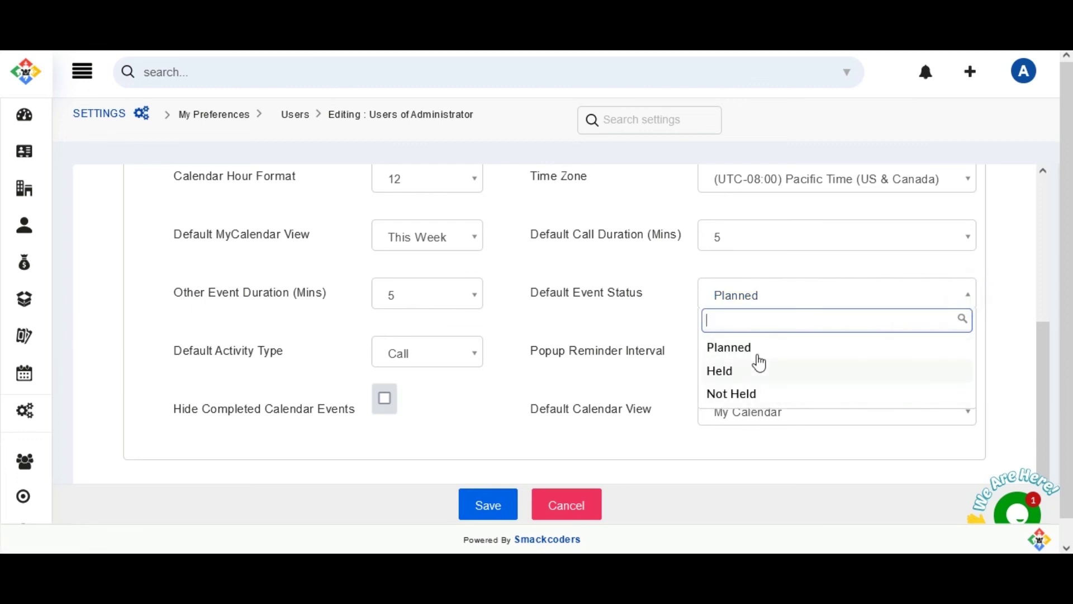
left_click(454, 356)
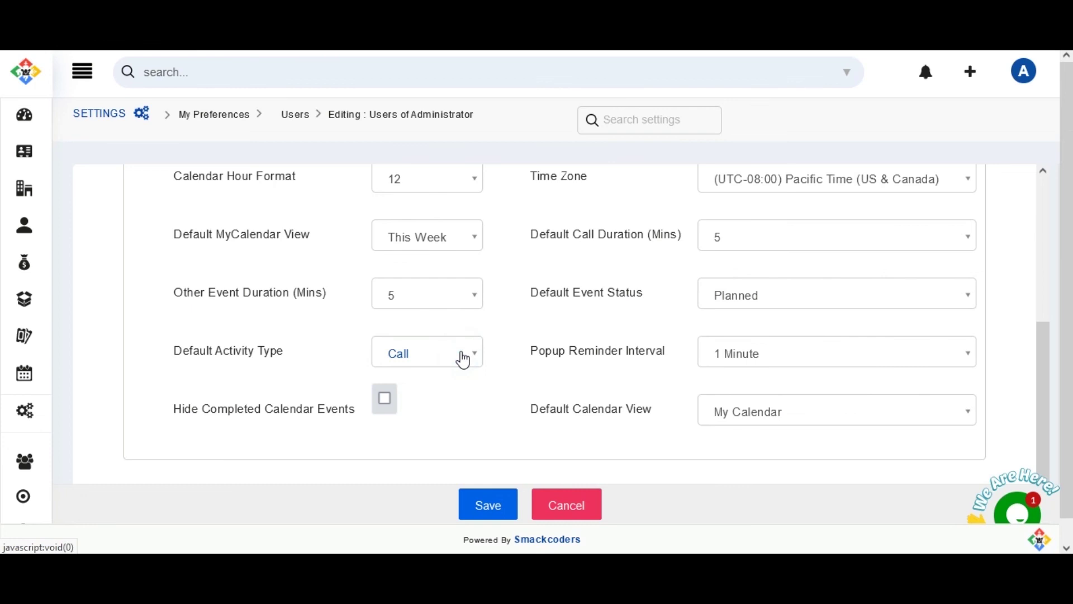
left_click(462, 356)
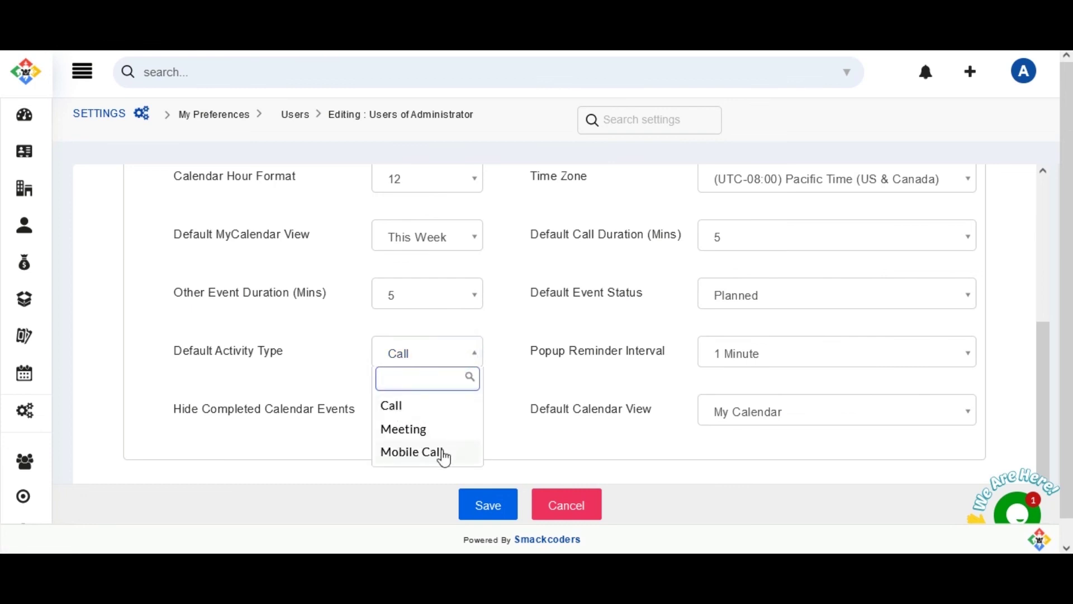
left_click(744, 295)
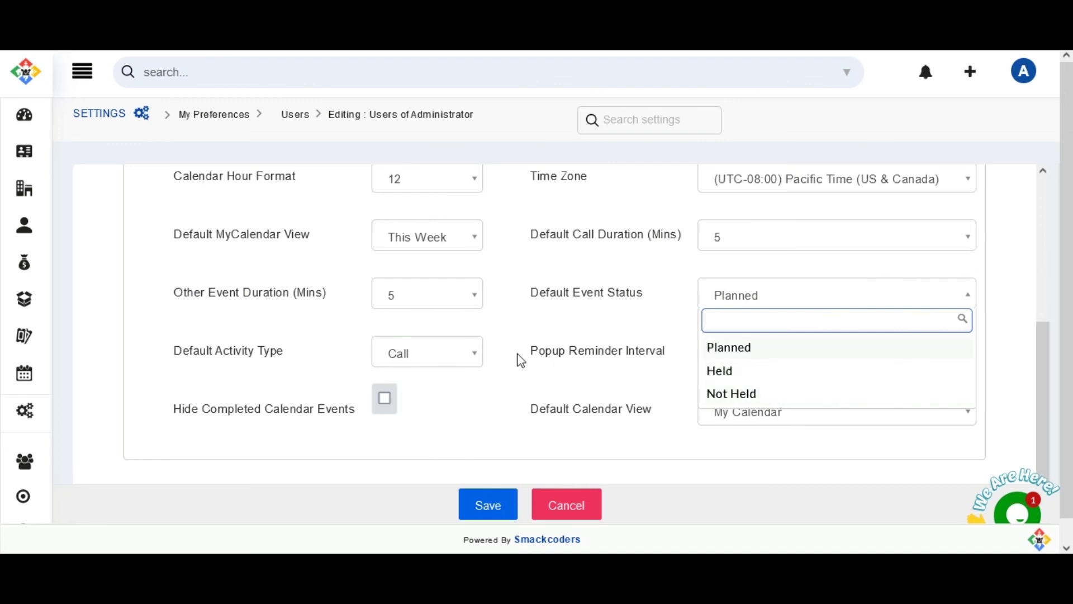
left_click(442, 353)
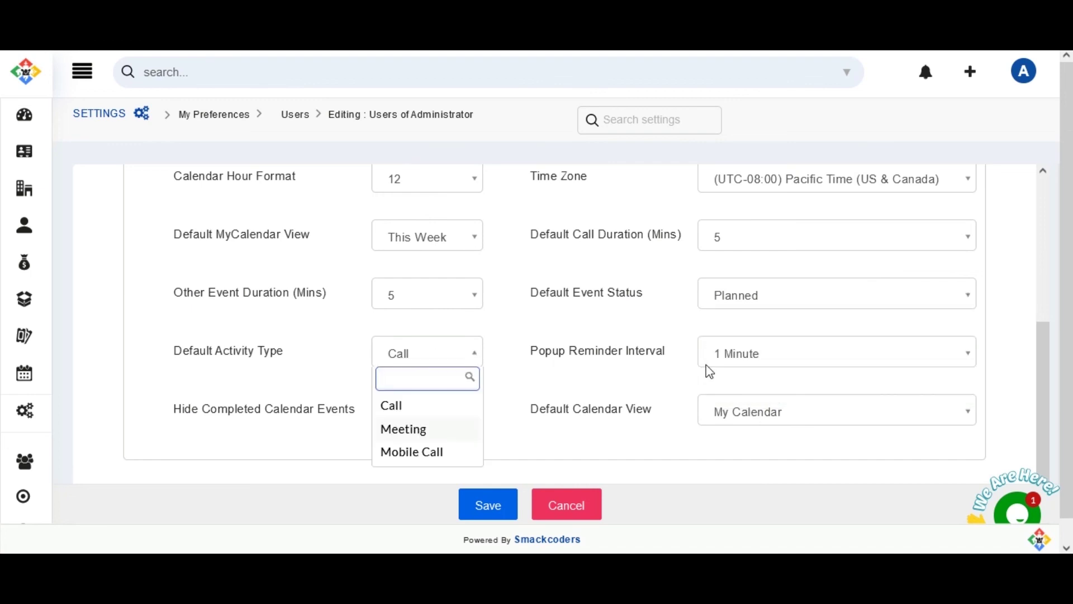
Check the choices for the popup reminder interval and default calendar view, and save the calendar settings.
left_click(954, 354)
left_click(956, 356)
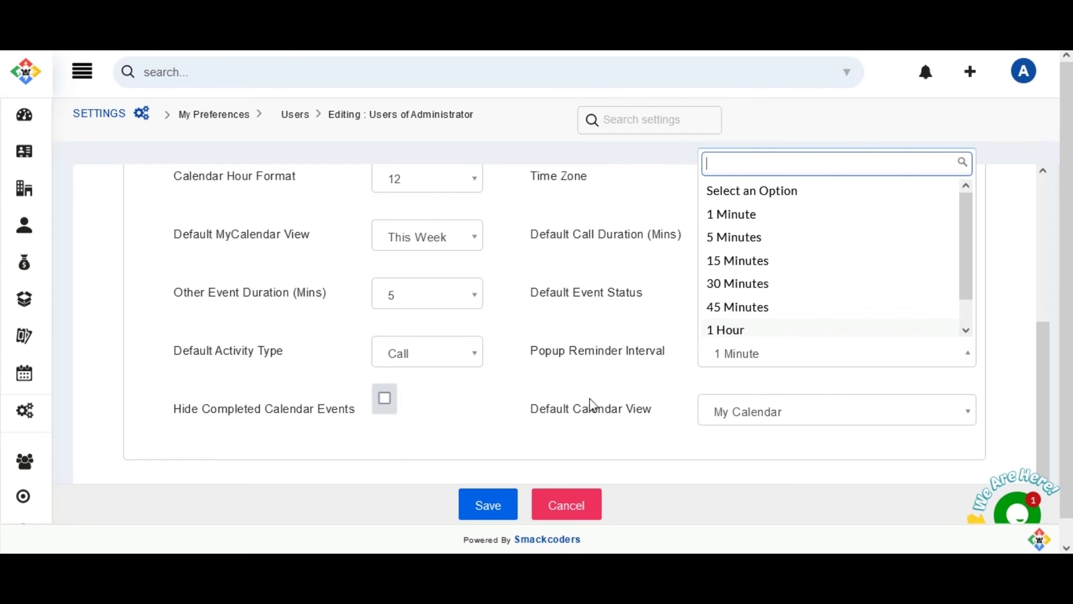
left_click(925, 417)
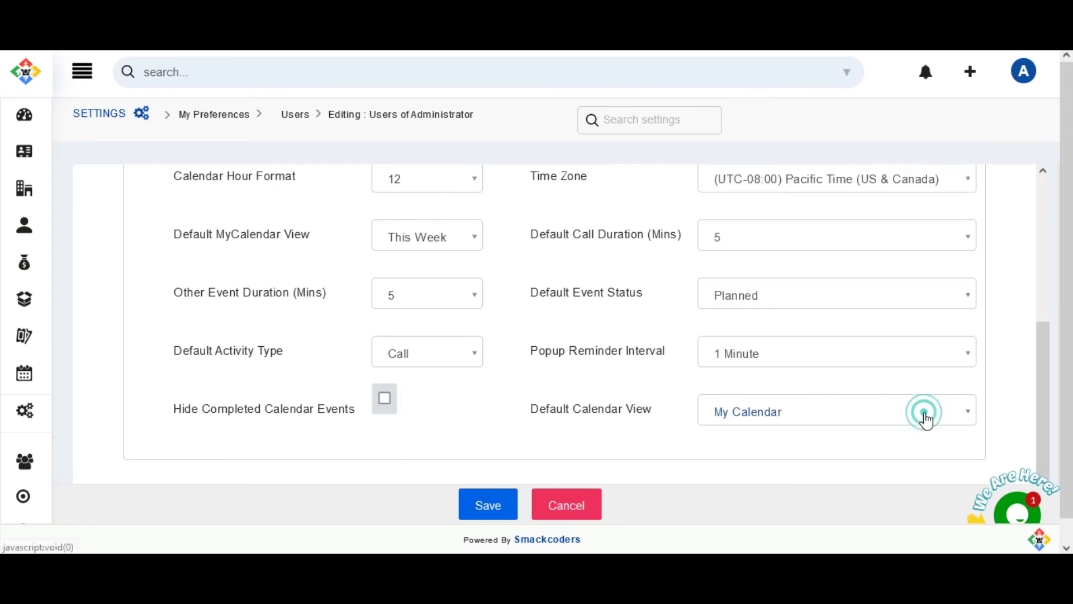
left_click(927, 420)
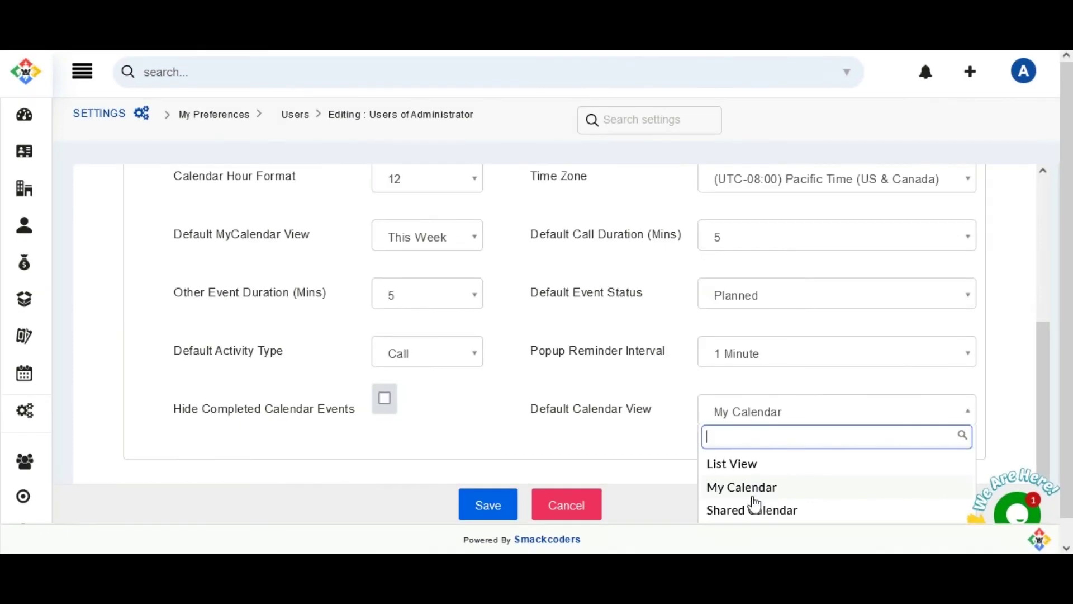
left_click(650, 424)
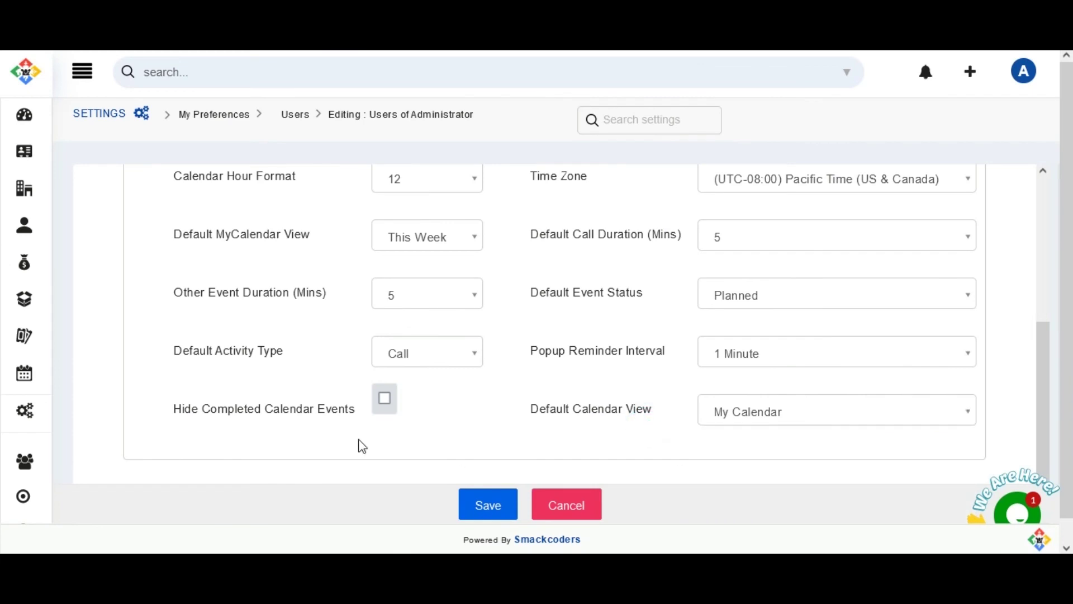
left_click(472, 511)
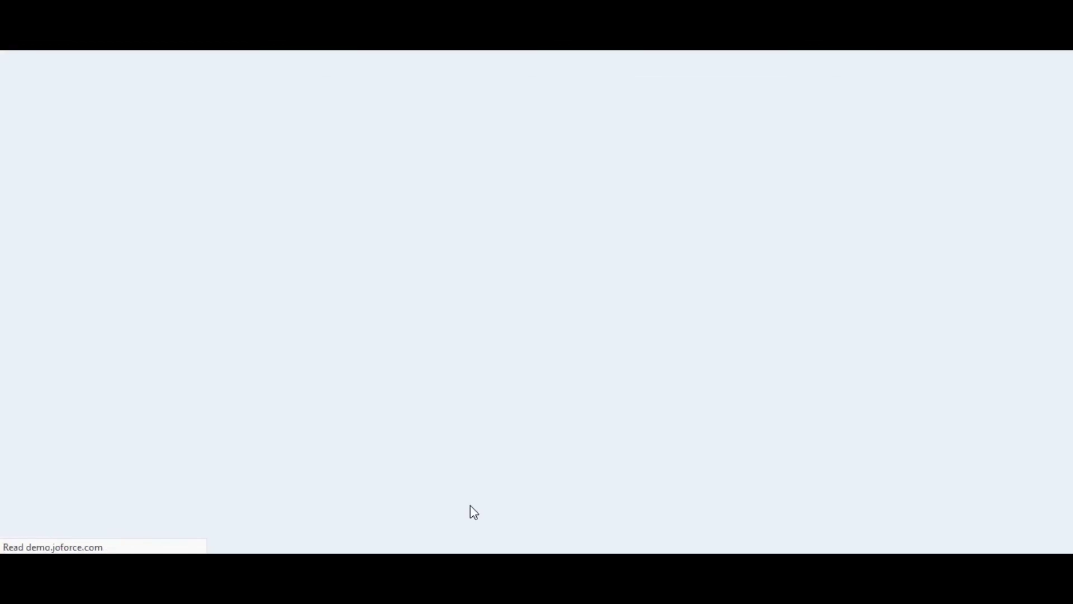